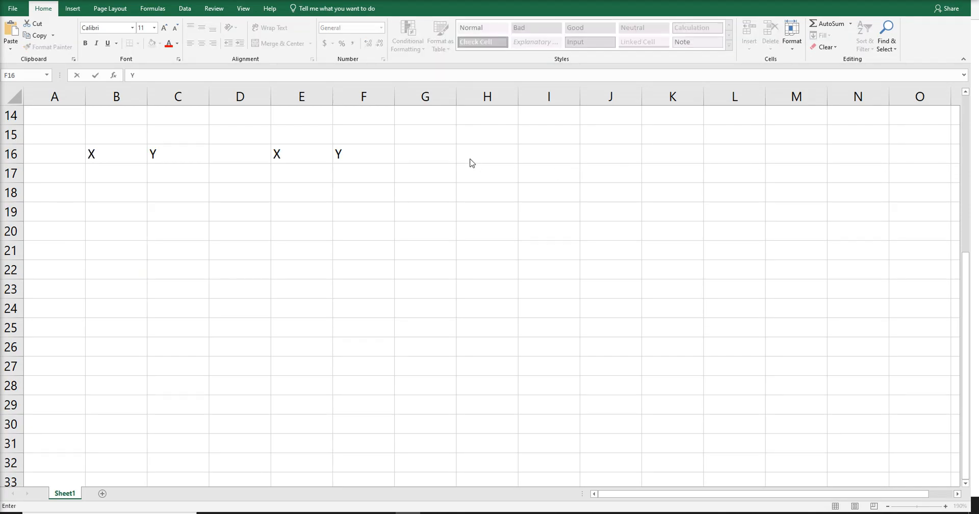
Enter the third and fourth pairs of X and Y column headers in H16:I16 and K16:L16.
{"action": "left_click", "coordinate": [472, 157]}
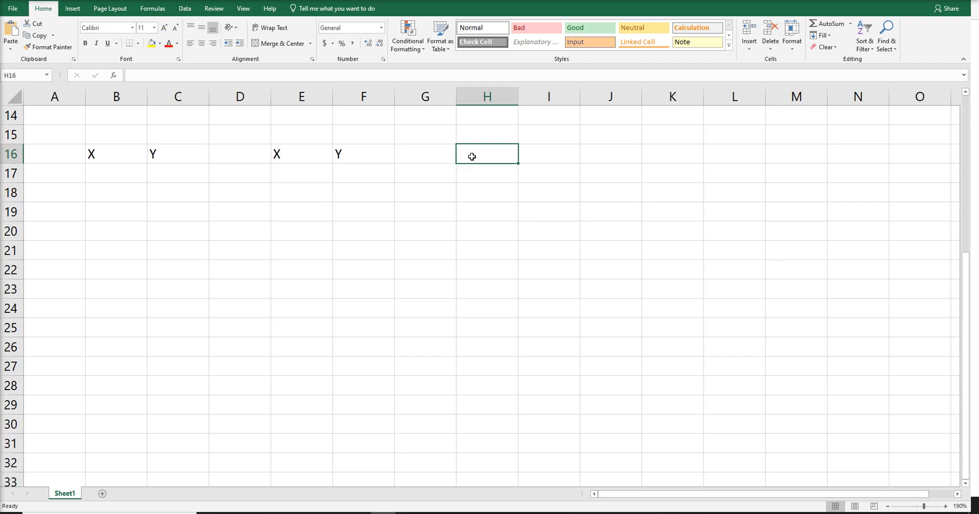
{"action": "type", "text": "X"}
{"action": "left_click", "coordinate": [545, 156]}
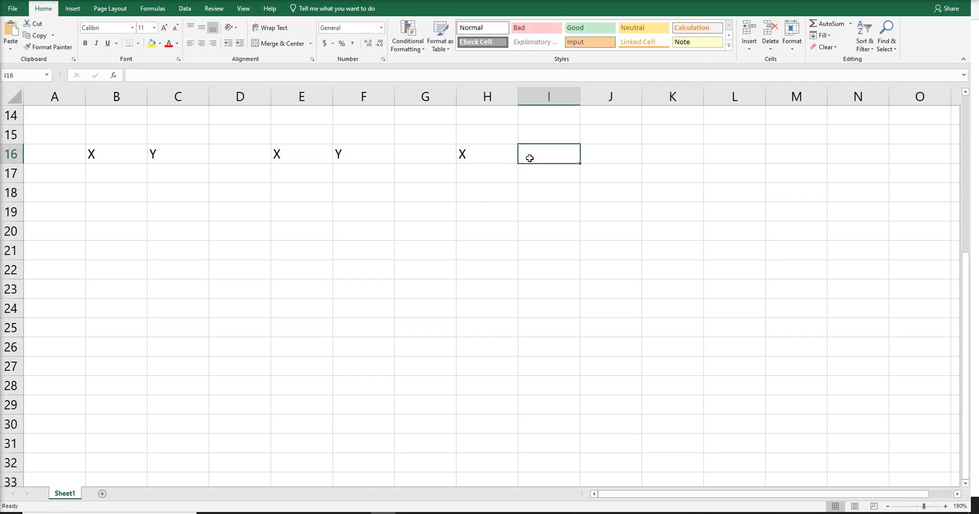
{"action": "type", "text": "Y"}
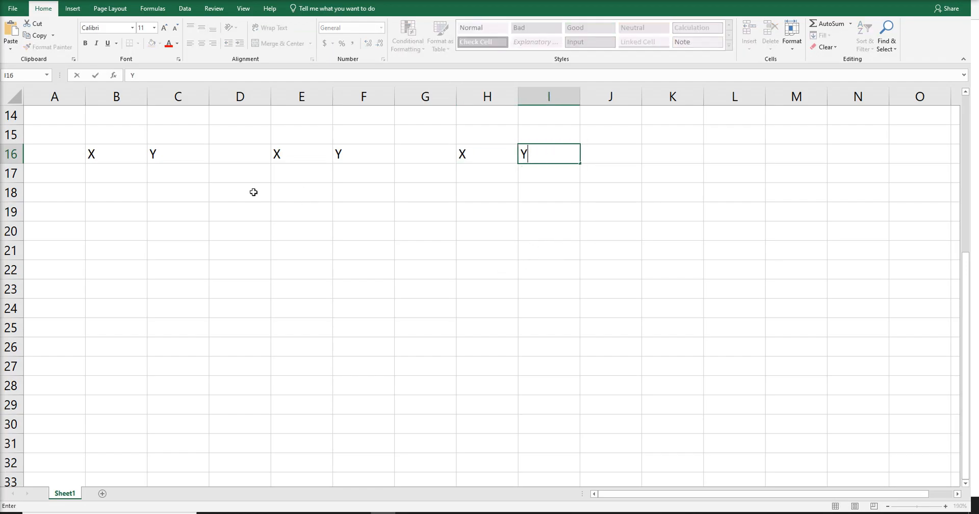
{"action": "left_click", "coordinate": [681, 162]}
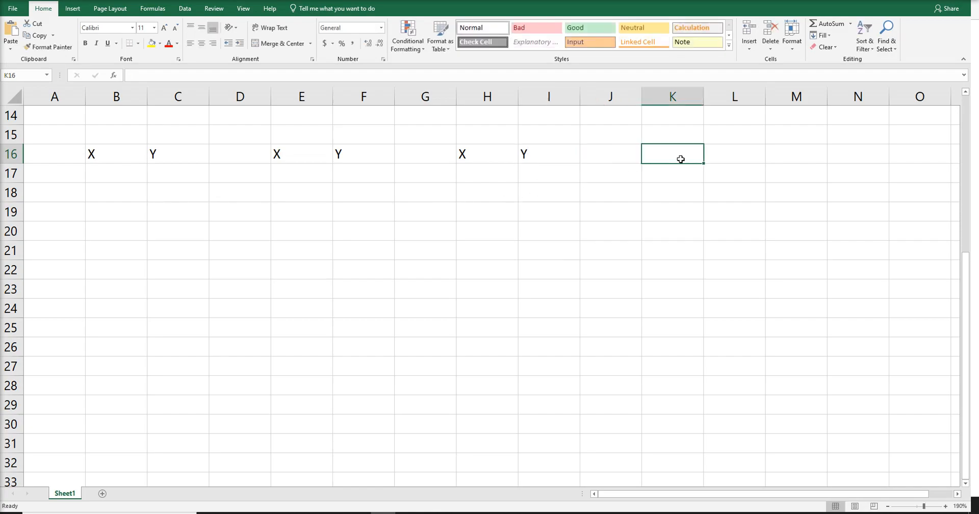
{"action": "type", "text": "X"}
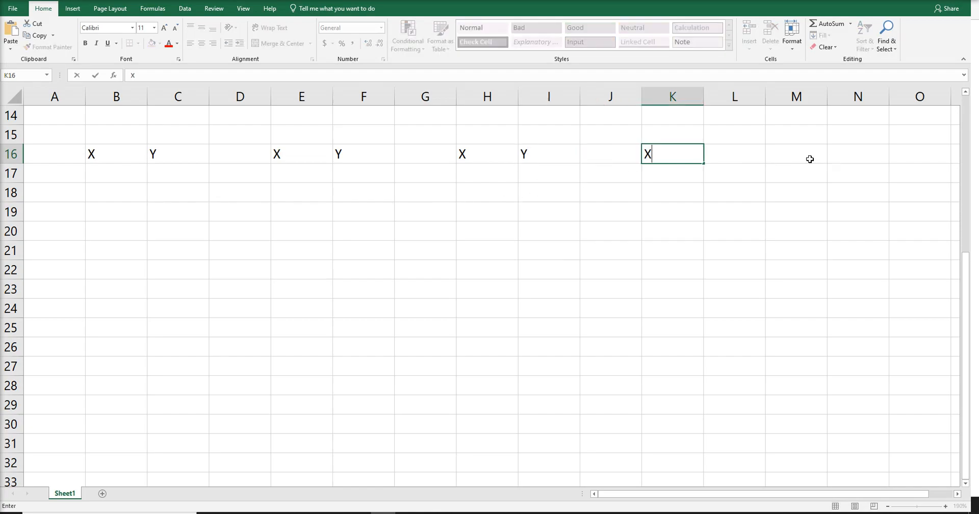
{"action": "left_click", "coordinate": [752, 159]}
{"action": "type", "text": "Y"}
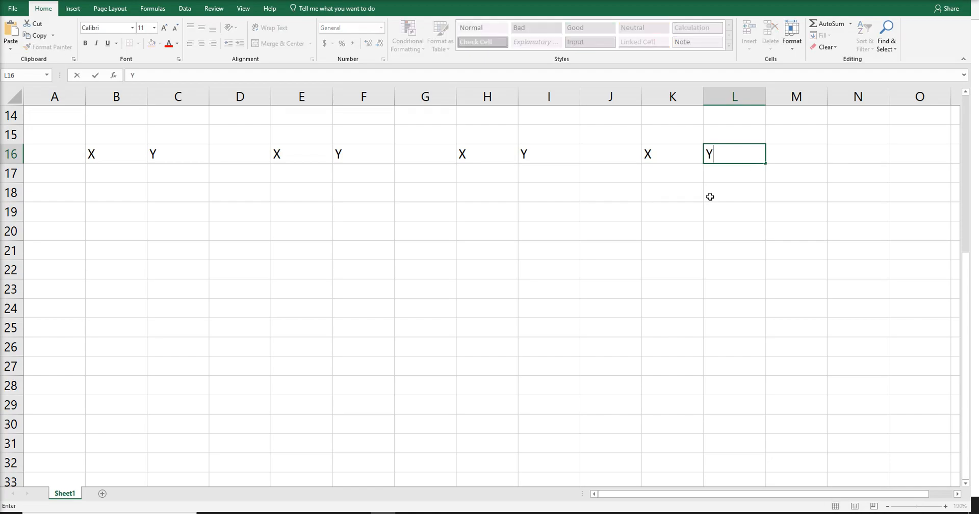
Fill the first X/Y table with the points 0, 0 in B17:C17 and 3, 4 in B18:C18.
{"action": "left_click", "coordinate": [145, 179]}
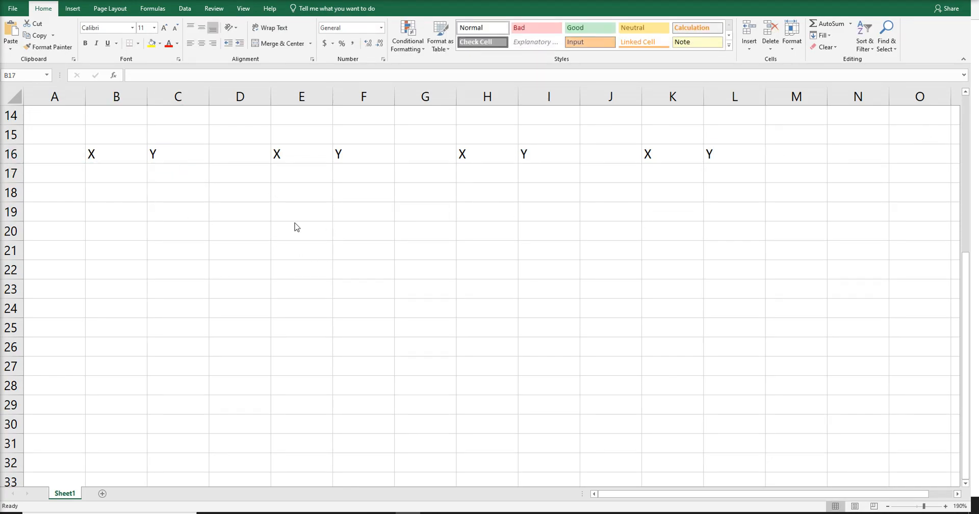
{"action": "left_click", "coordinate": [104, 174]}
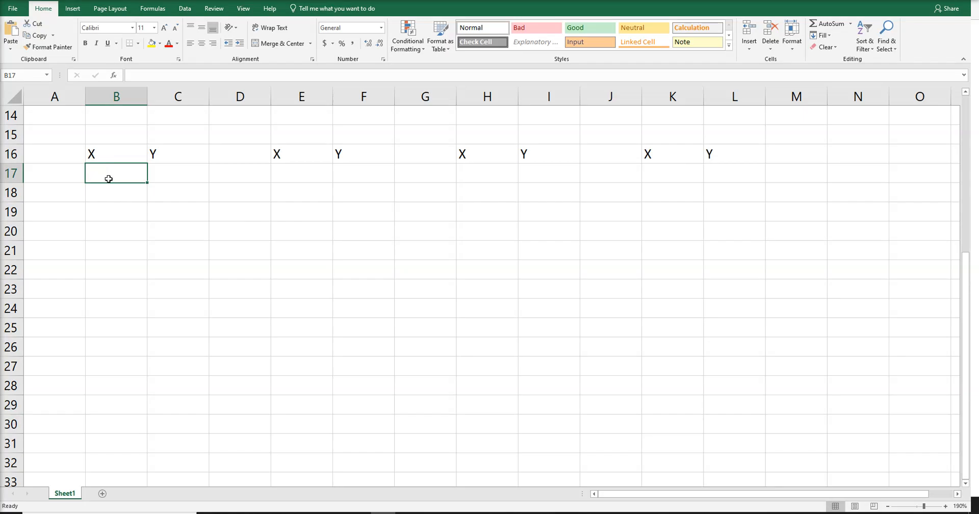
{"action": "type", "text": "0"}
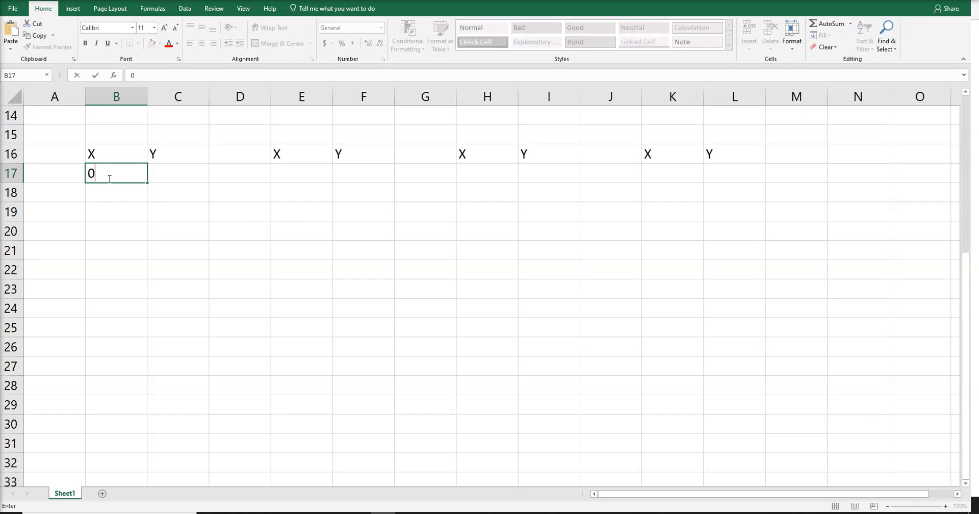
{"action": "left_click", "coordinate": [177, 172]}
{"action": "type", "text": "0"}
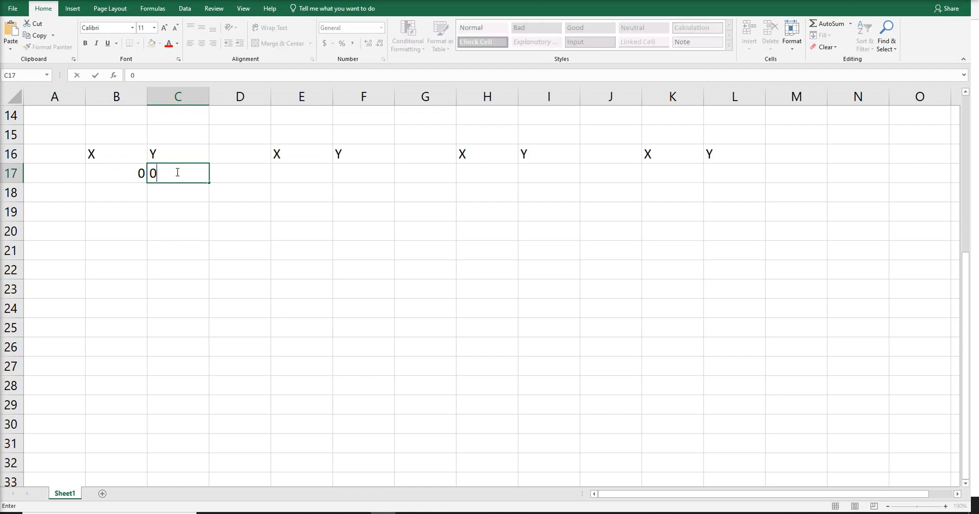
{"action": "left_click", "coordinate": [107, 198]}
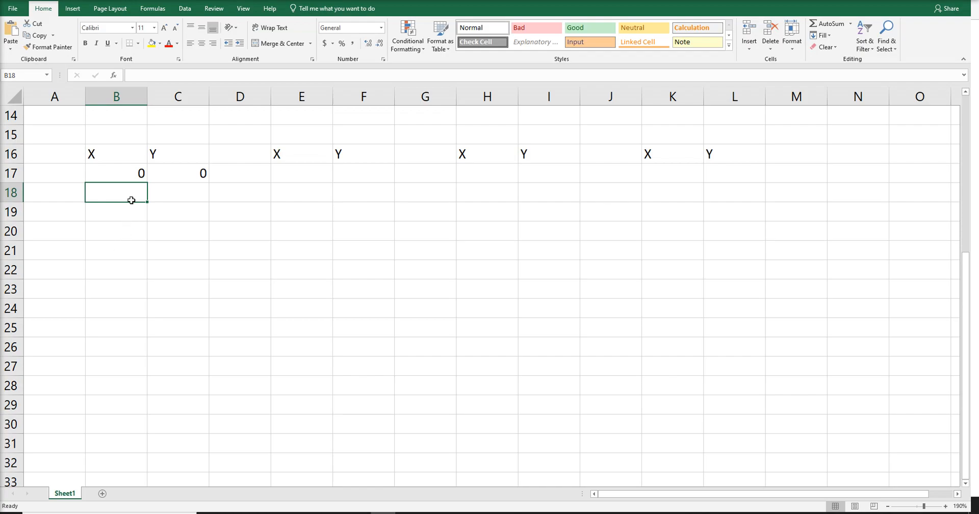
{"action": "type", "text": "3"}
{"action": "left_click", "coordinate": [173, 195]}
{"action": "type", "text": "4"}
{"action": "left_click", "coordinate": [265, 227]}
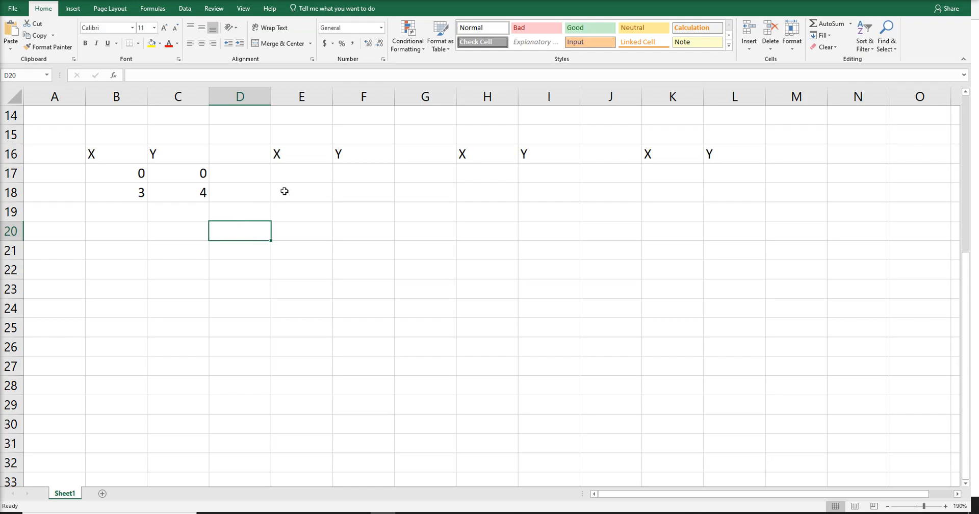
Fill the second X/Y table with the points 0, 0 in E17:F17 and -5, 6 in E18:F18.
{"action": "left_click", "coordinate": [296, 177]}
{"action": "type", "text": "0"}
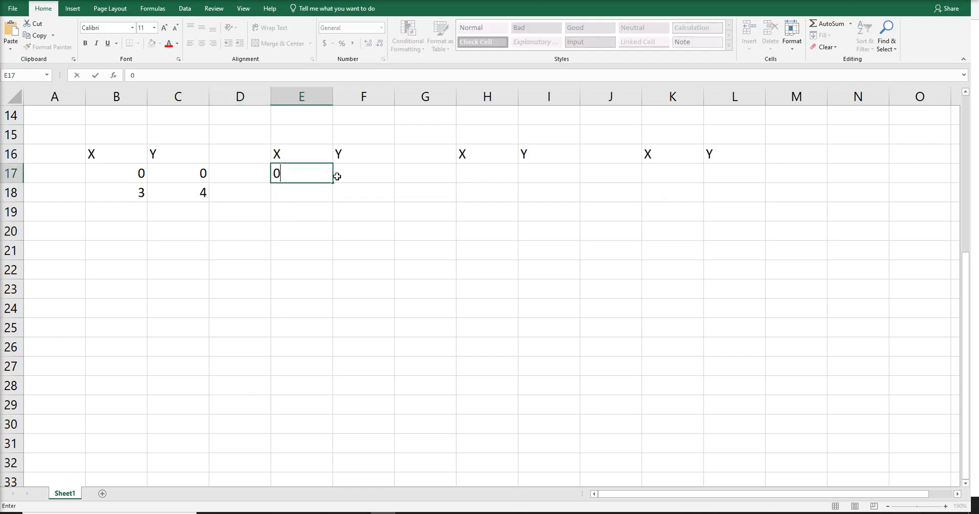
{"action": "left_click", "coordinate": [344, 175]}
{"action": "type", "text": "0"}
{"action": "left_click", "coordinate": [315, 194]}
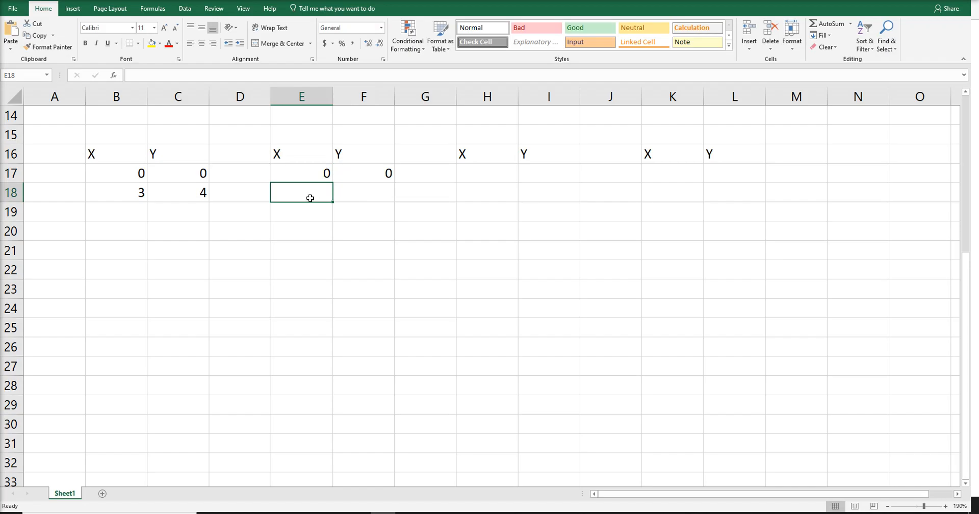
{"action": "type", "text": "-5"}
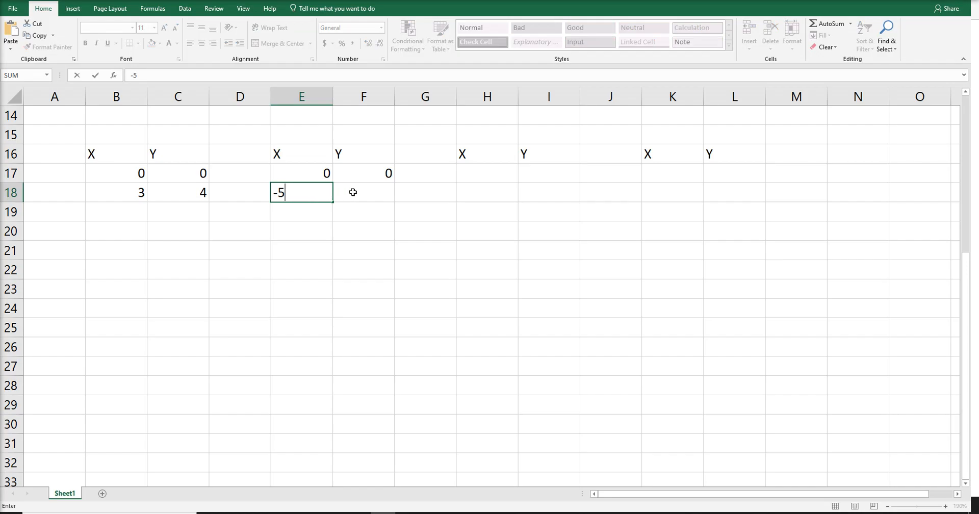
{"action": "left_click", "coordinate": [352, 192]}
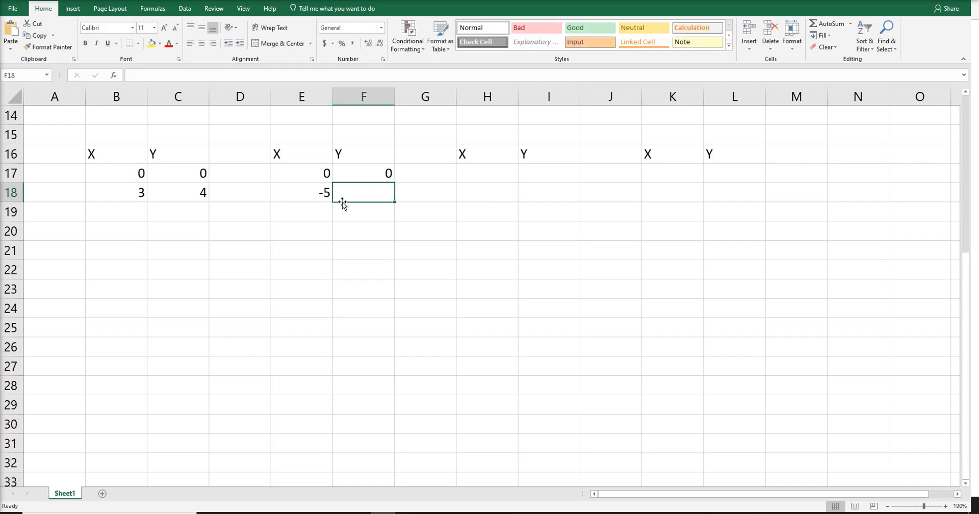
{"action": "type", "text": "6"}
{"action": "left_click", "coordinate": [458, 191]}
Fill the third X/Y table with the points 0, 0 in H17:I17 and 7, -4 in H18:I18.
{"action": "left_click", "coordinate": [478, 176]}
{"action": "type", "text": "0"}
{"action": "left_click", "coordinate": [533, 179]}
{"action": "type", "text": "0"}
{"action": "left_click", "coordinate": [488, 200]}
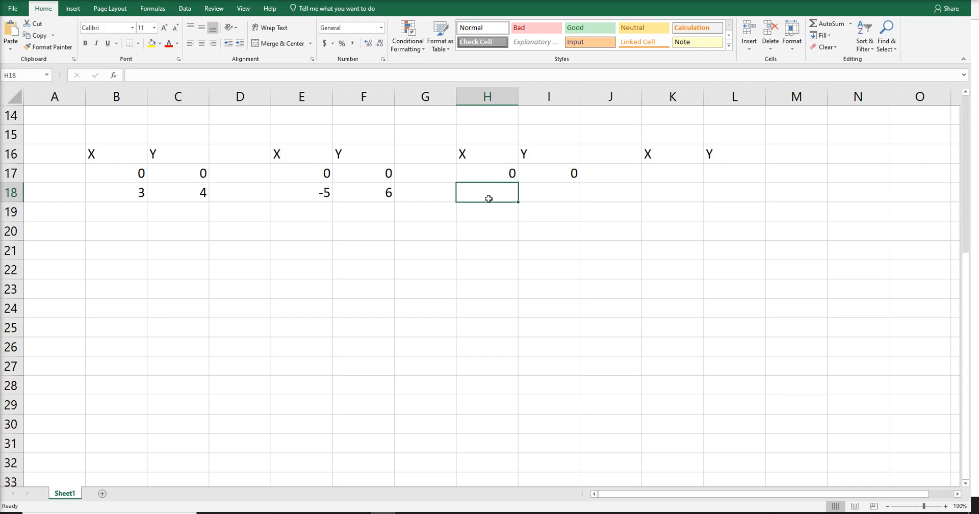
{"action": "type", "text": "7"}
{"action": "left_click", "coordinate": [524, 198]}
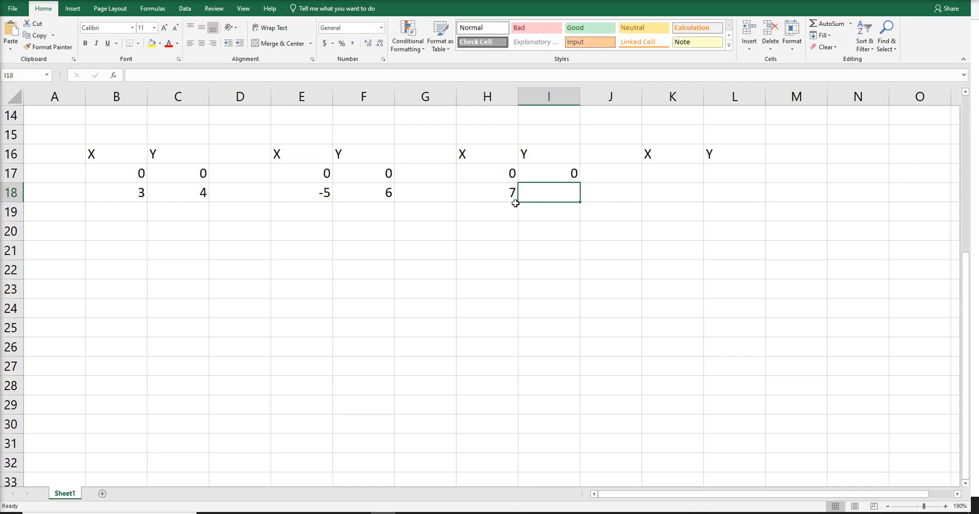
{"action": "type", "text": "-4"}
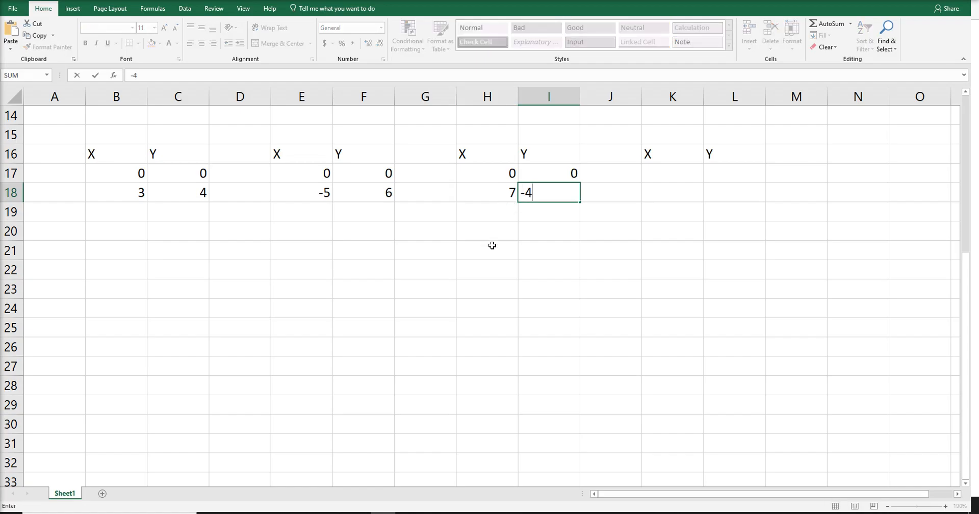
{"action": "left_click", "coordinate": [491, 247]}
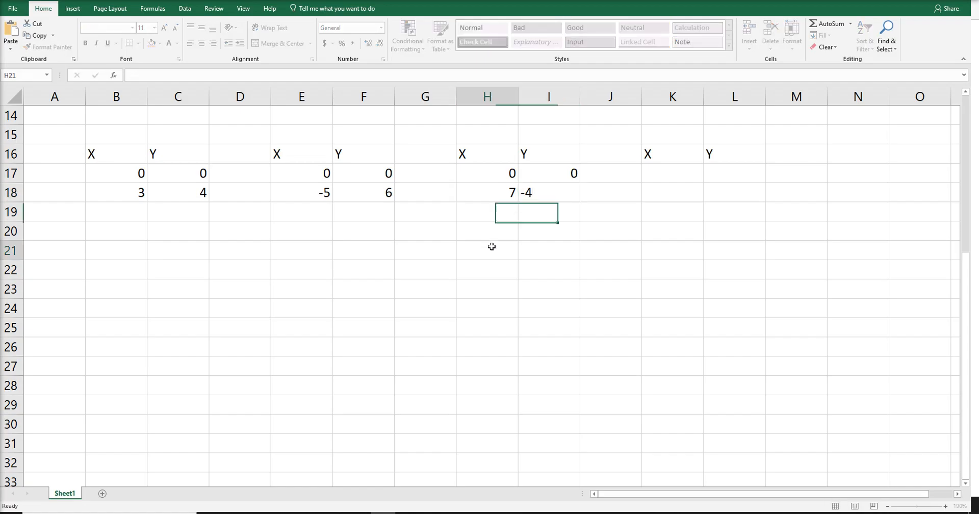
Fill the fourth X/Y table with the points 0, 0 in K17:L17 and -2, -4 in K18:L18.
{"action": "left_click", "coordinate": [663, 174]}
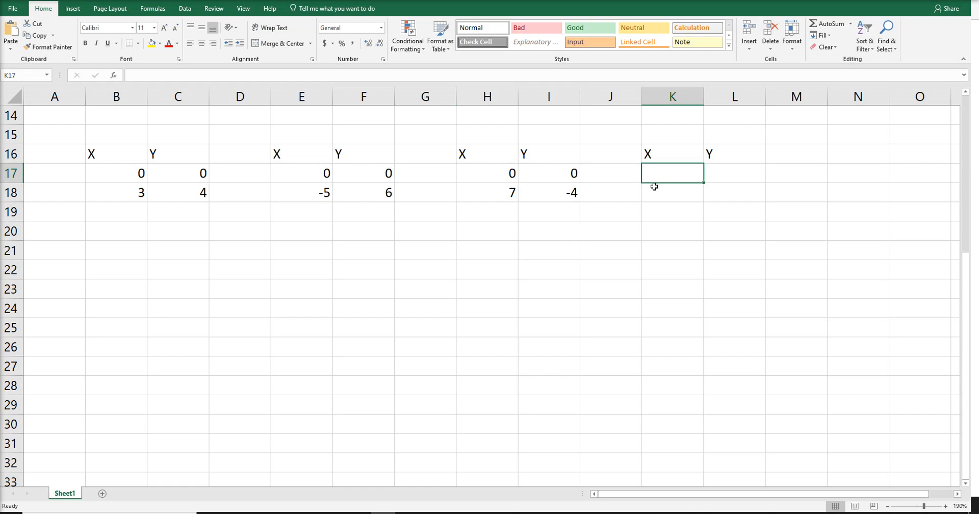
{"action": "type", "text": "0"}
{"action": "left_click", "coordinate": [710, 172]}
{"action": "type", "text": "0"}
{"action": "left_click", "coordinate": [679, 192]}
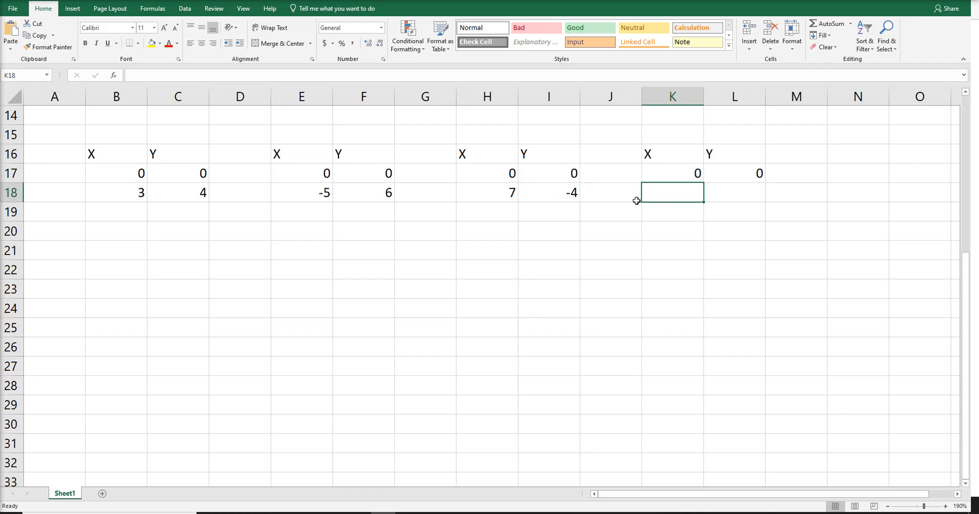
{"action": "type", "text": "-"}
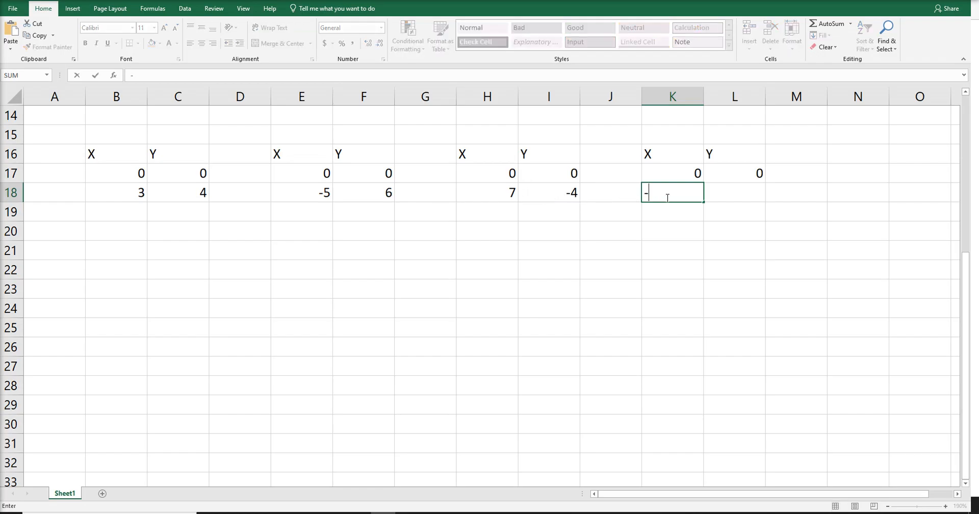
{"action": "type", "text": "2"}
{"action": "left_click", "coordinate": [718, 196]}
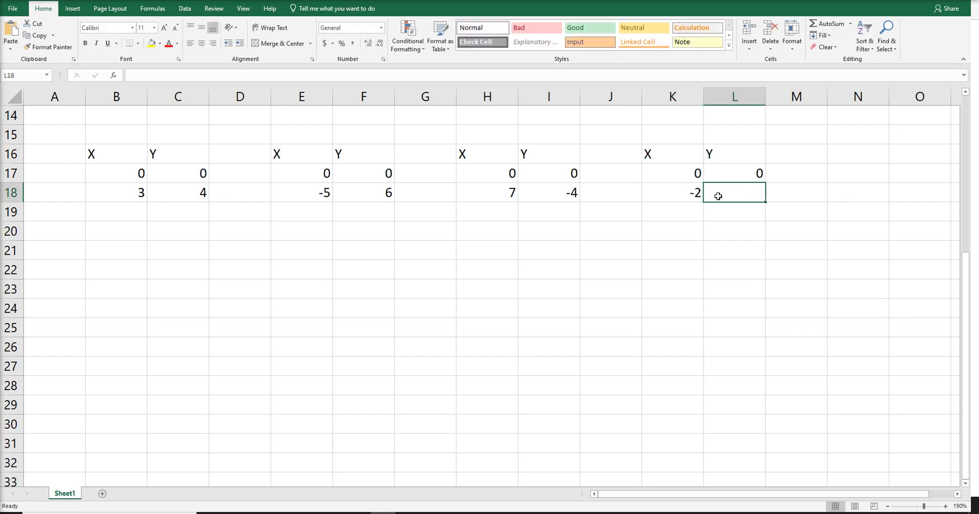
{"action": "type", "text": "-4"}
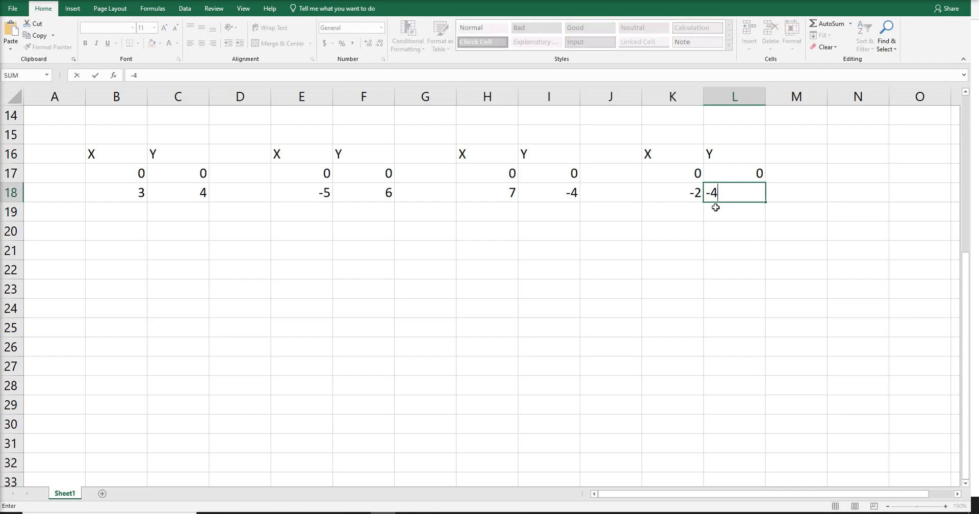
{"action": "left_click", "coordinate": [715, 248]}
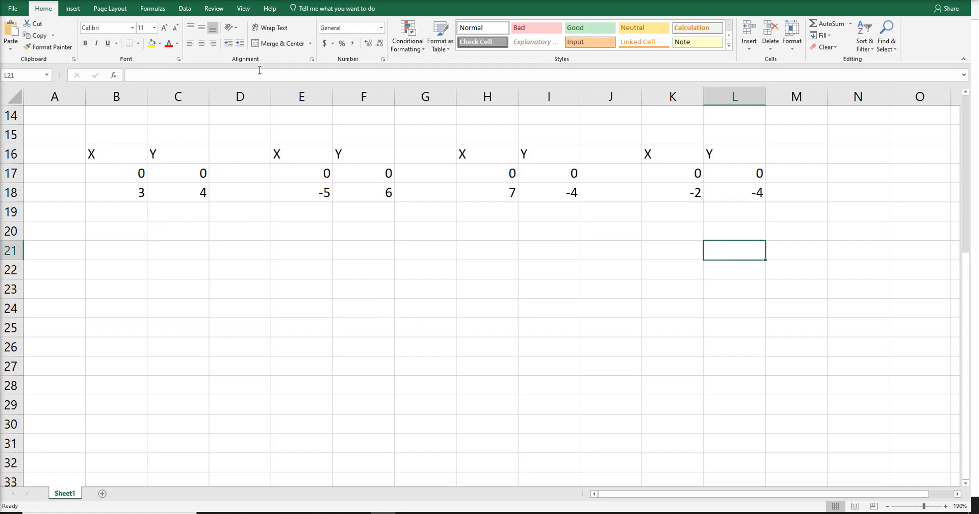
Insert an empty scatter chart with straight lines and no markers on the sheet.
{"action": "left_click", "coordinate": [84, 13]}
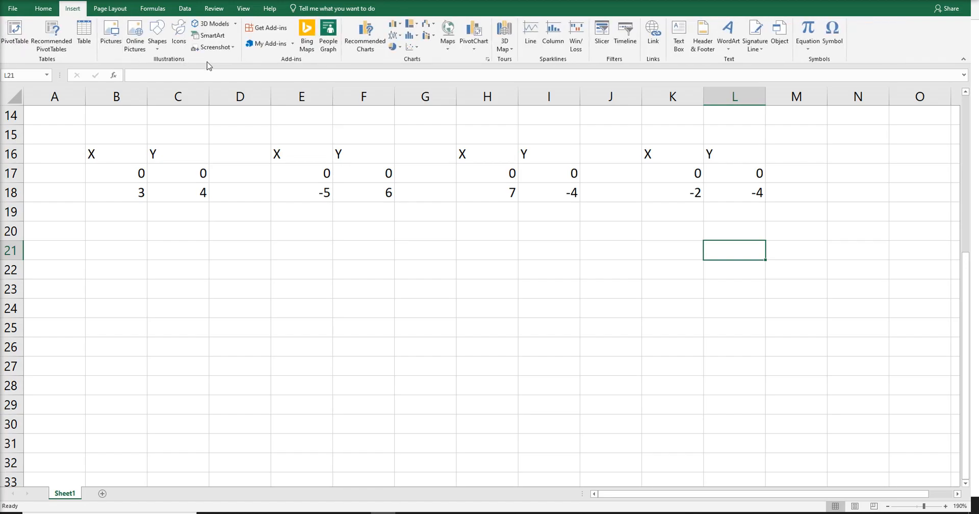
{"action": "left_click", "coordinate": [413, 48]}
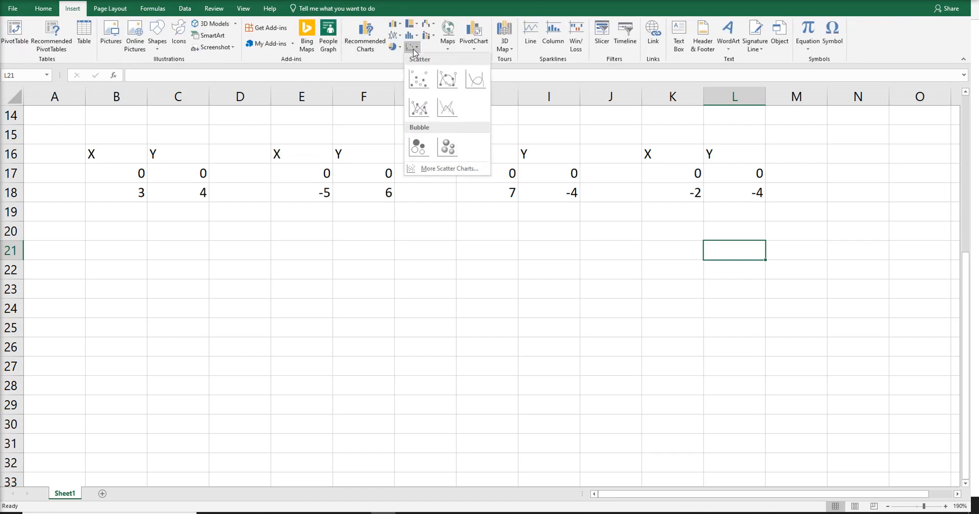
{"action": "left_click", "coordinate": [449, 109]}
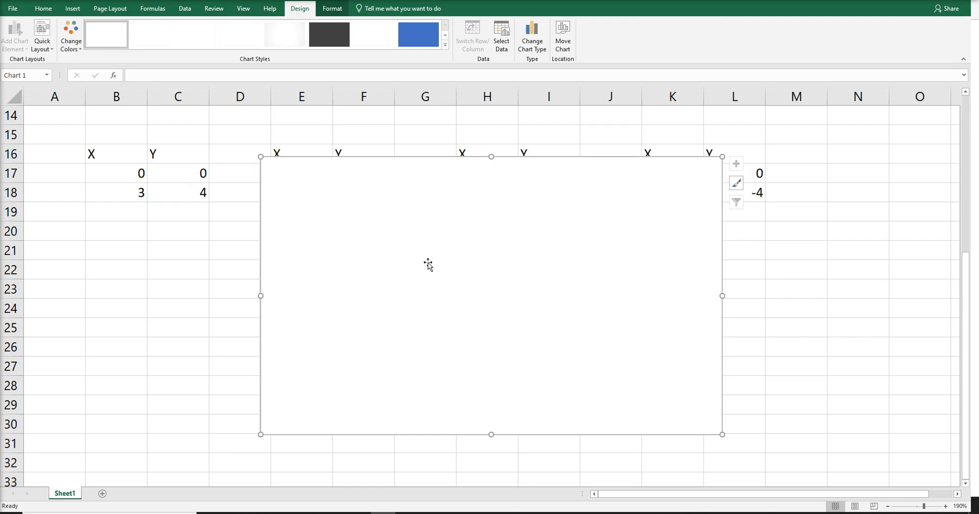
Add a chart series named Vector 1 with X values from B17:B18 and Y values from C17:C18.
{"action": "right_click", "coordinate": [466, 278]}
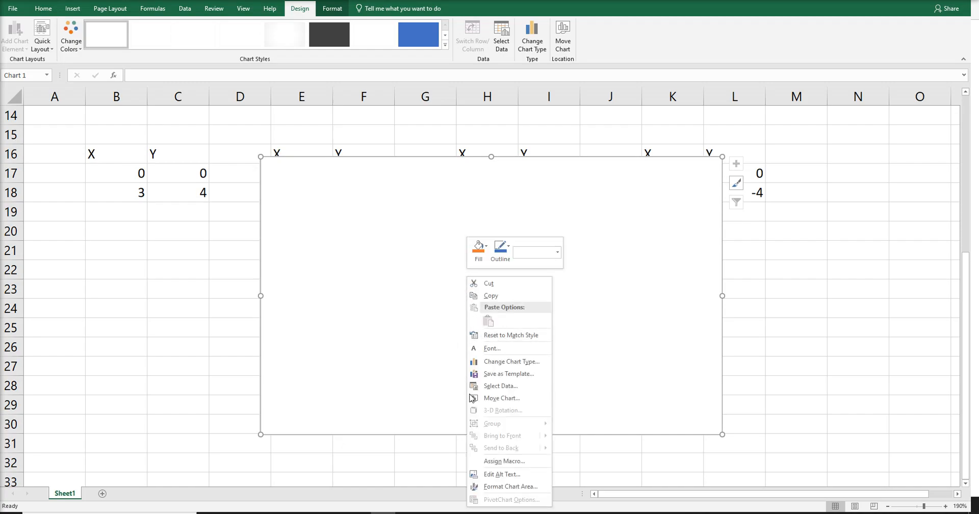
{"action": "left_click", "coordinate": [493, 391]}
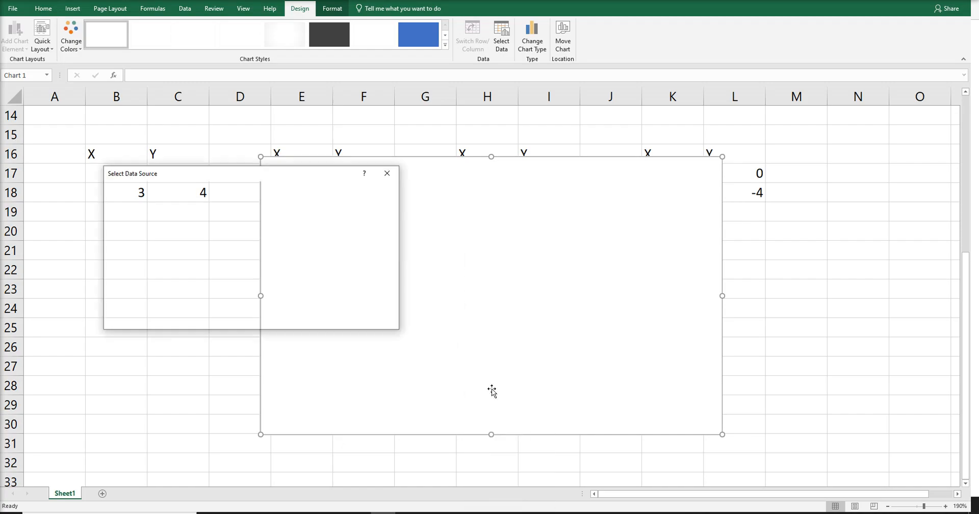
{"action": "left_click", "coordinate": [138, 250]}
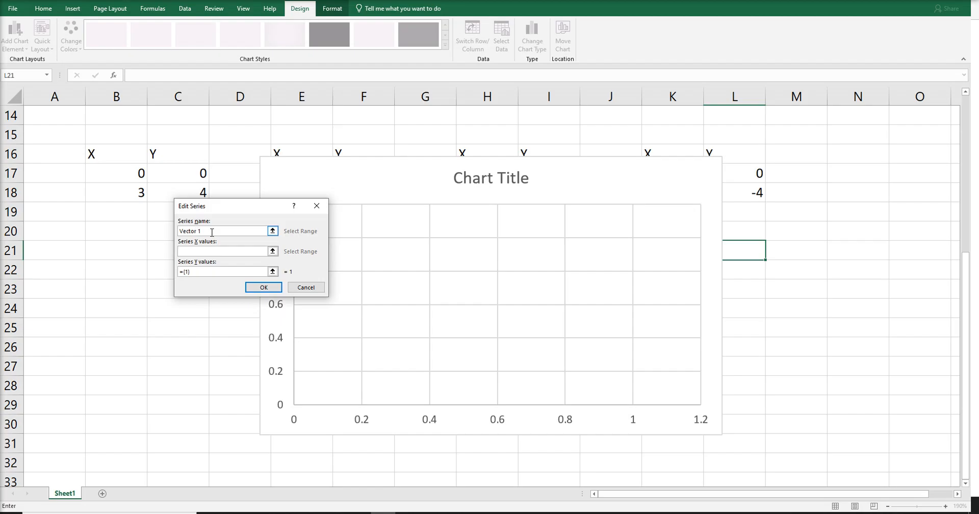
{"action": "left_click", "coordinate": [219, 251]}
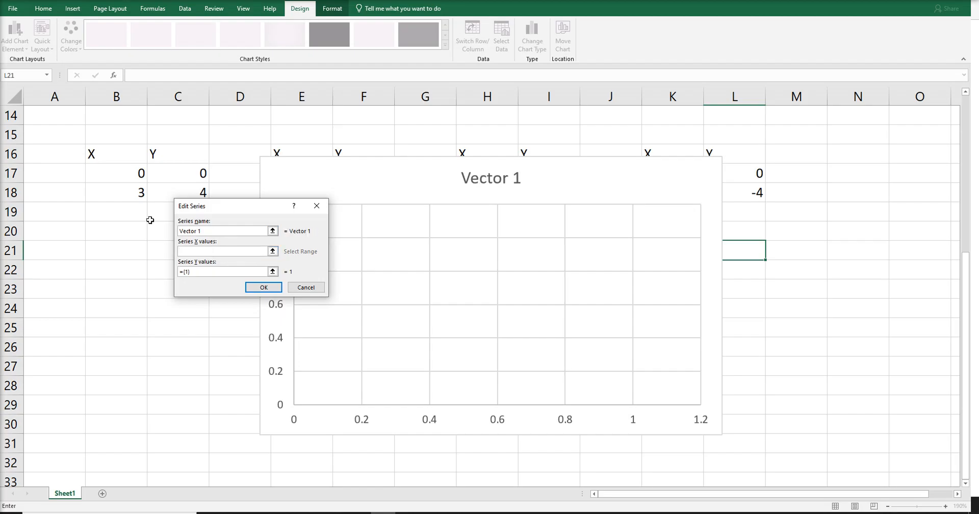
{"action": "left_click_drag", "start_coordinate": [135, 171], "coordinate": [133, 189]}
{"action": "left_click", "coordinate": [196, 270]}
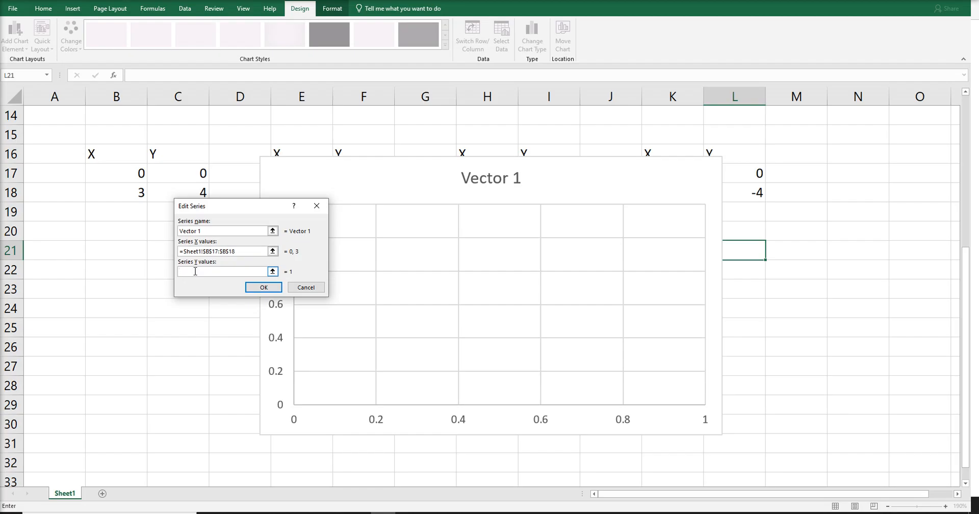
{"action": "left_click_drag", "start_coordinate": [170, 171], "coordinate": [170, 194]}
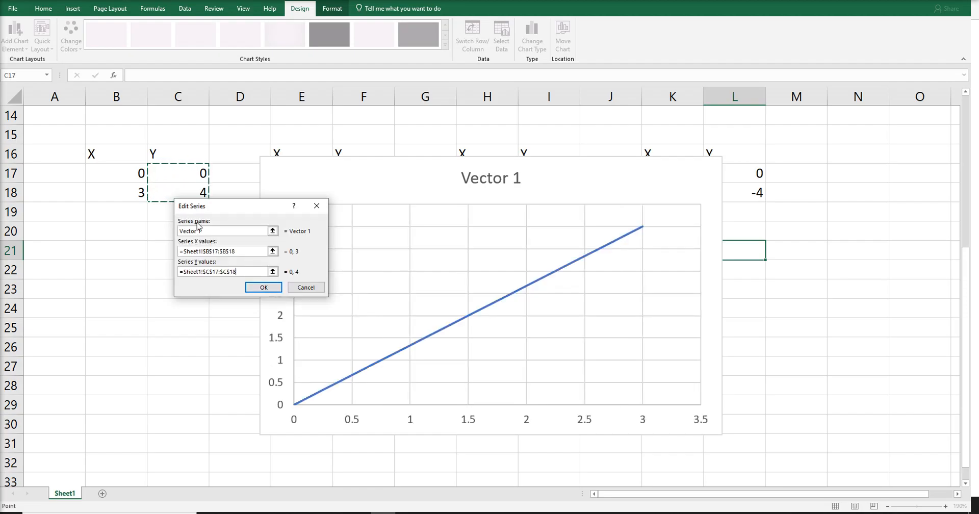
{"action": "left_click", "coordinate": [262, 287]}
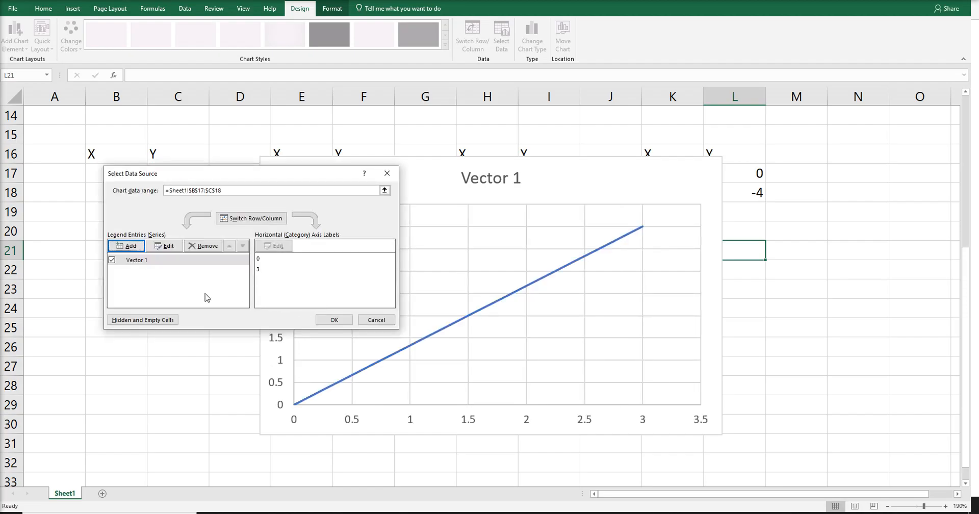
{"action": "left_click", "coordinate": [127, 246]}
{"action": "left_click", "coordinate": [241, 232]}
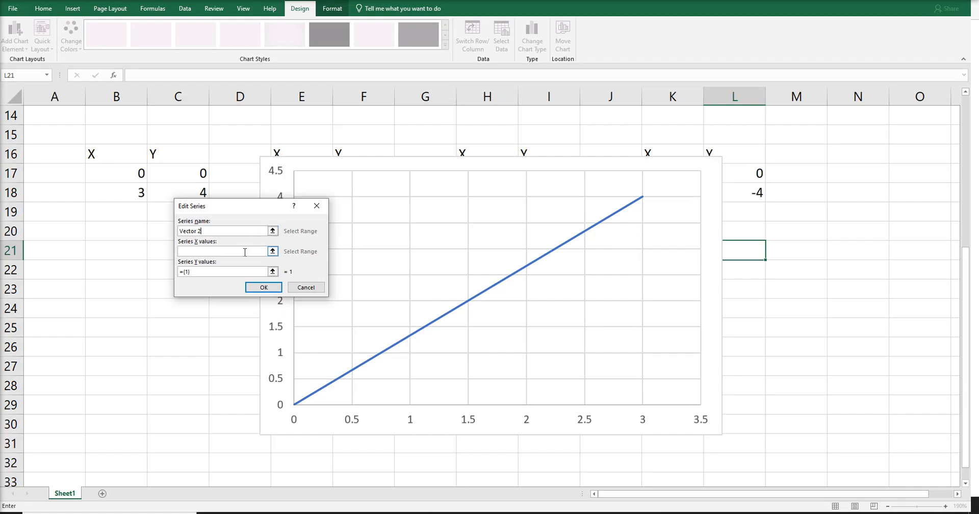
{"action": "left_click", "coordinate": [242, 251]}
{"action": "left_click", "coordinate": [273, 251]}
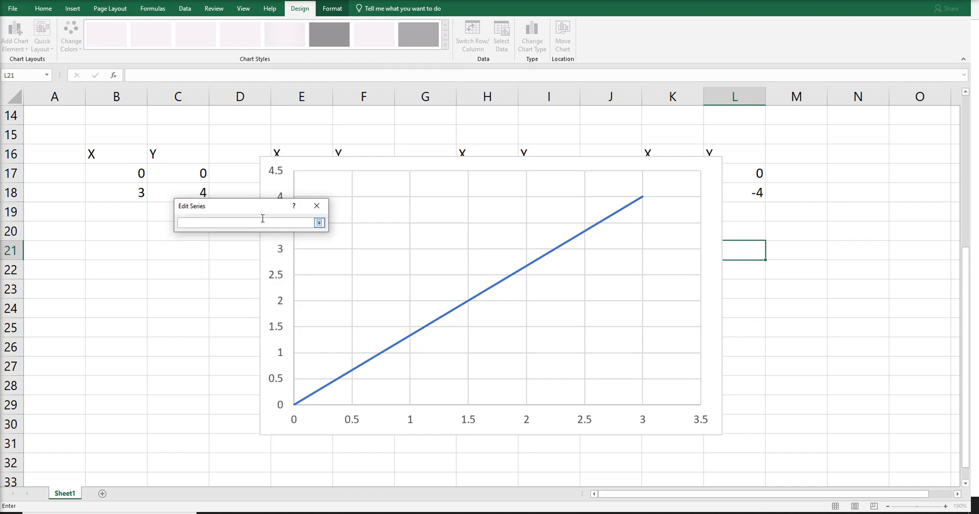
{"action": "left_click_drag", "start_coordinate": [258, 211], "coordinate": [168, 300]}
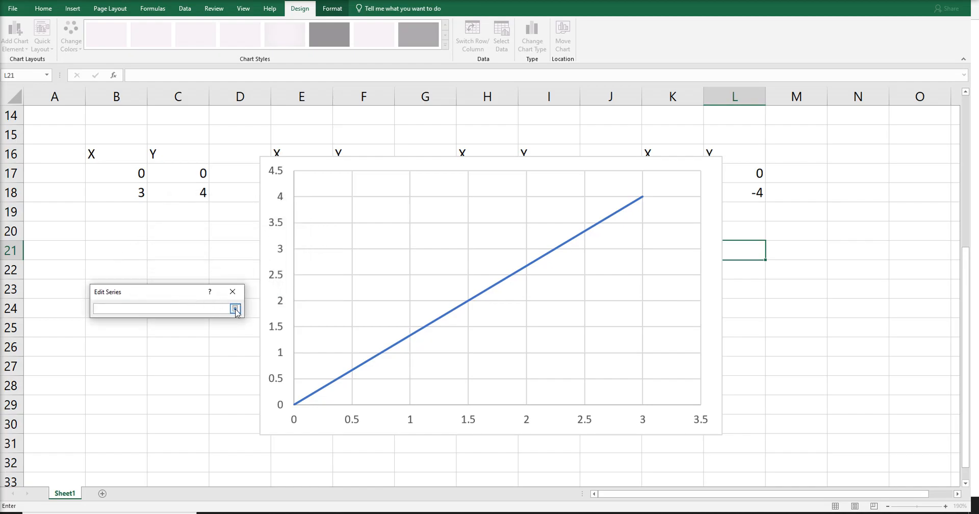
{"action": "left_click", "coordinate": [235, 309]}
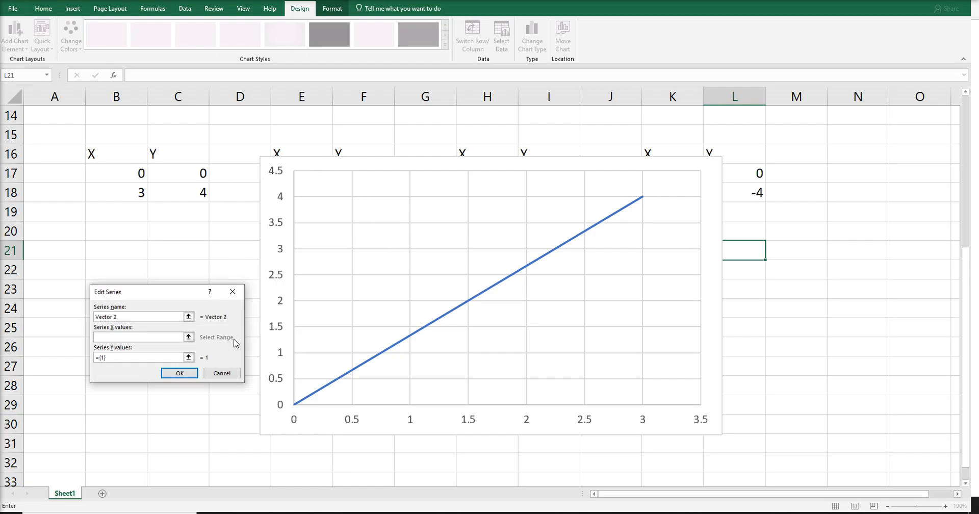
{"action": "left_click", "coordinate": [221, 372]}
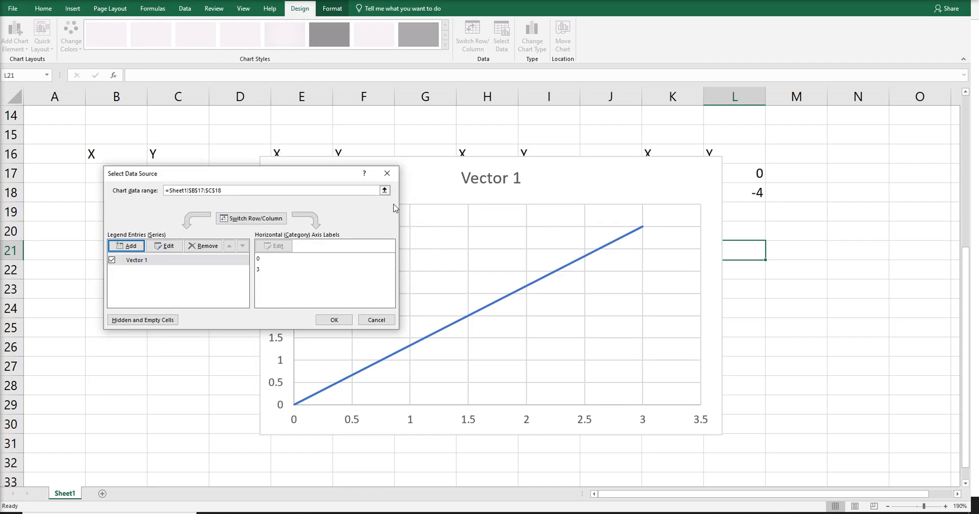
Accept the chart's data source and move the chart down below the four X/Y tables.
{"action": "left_click", "coordinate": [336, 319]}
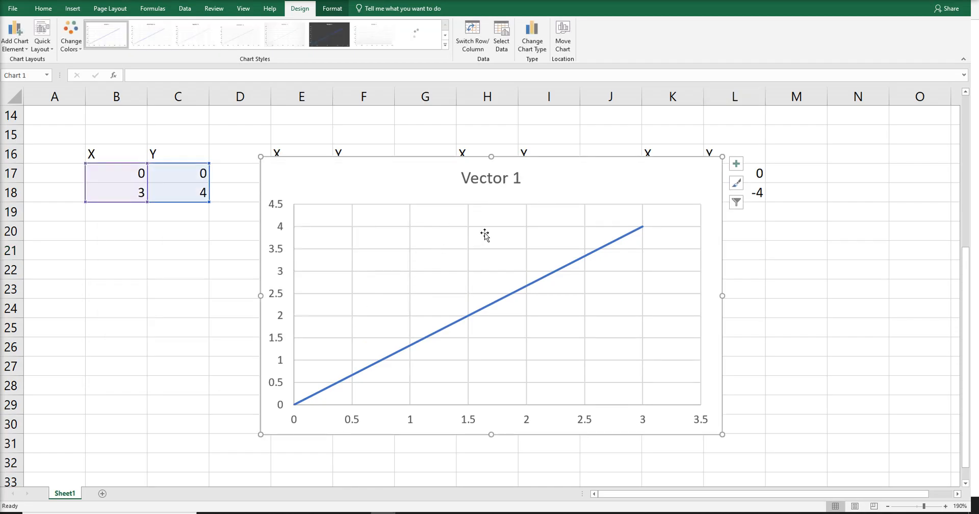
{"action": "left_click_drag", "start_coordinate": [528, 189], "coordinate": [556, 225]}
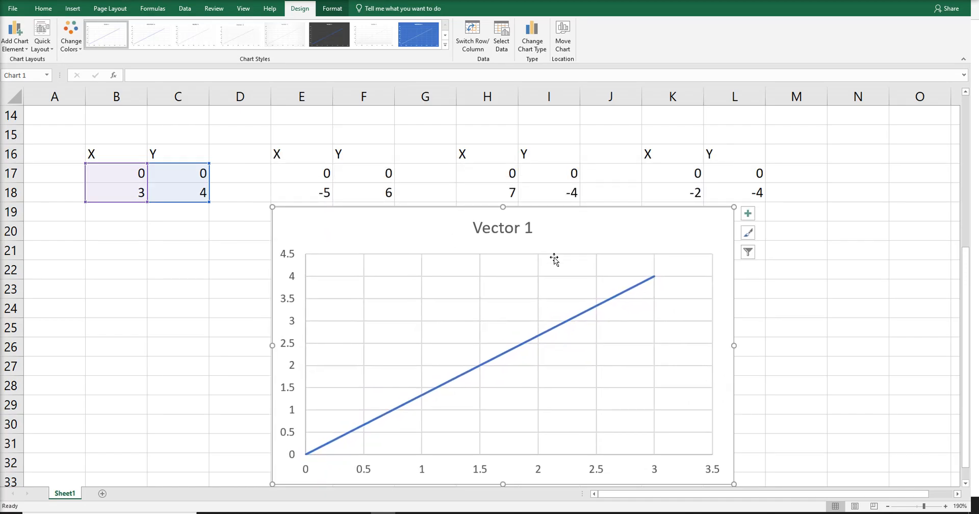
Add a second chart series named Vector 2 with X values from E17:E18 and Y values from F17:F18.
{"action": "left_click", "coordinate": [524, 368]}
{"action": "right_click", "coordinate": [510, 366]}
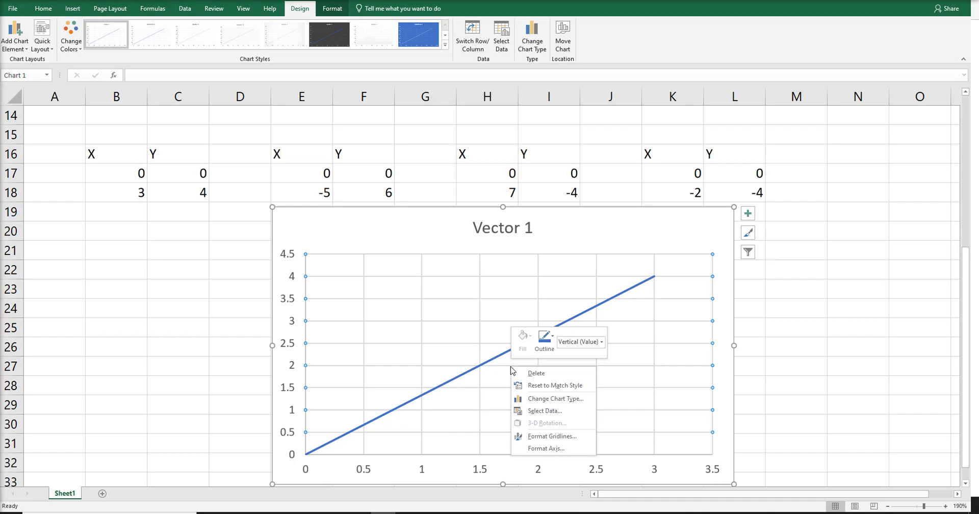
{"action": "left_click", "coordinate": [536, 412]}
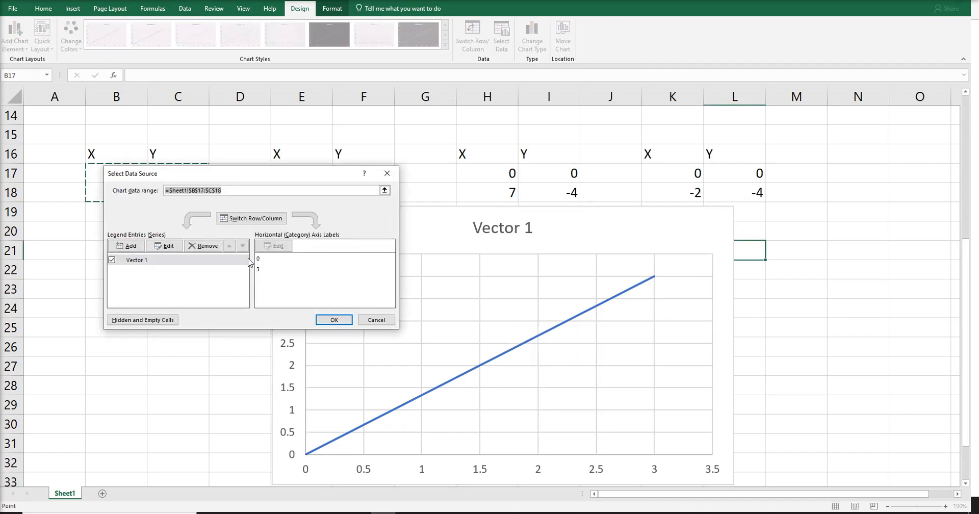
{"action": "left_click", "coordinate": [130, 245]}
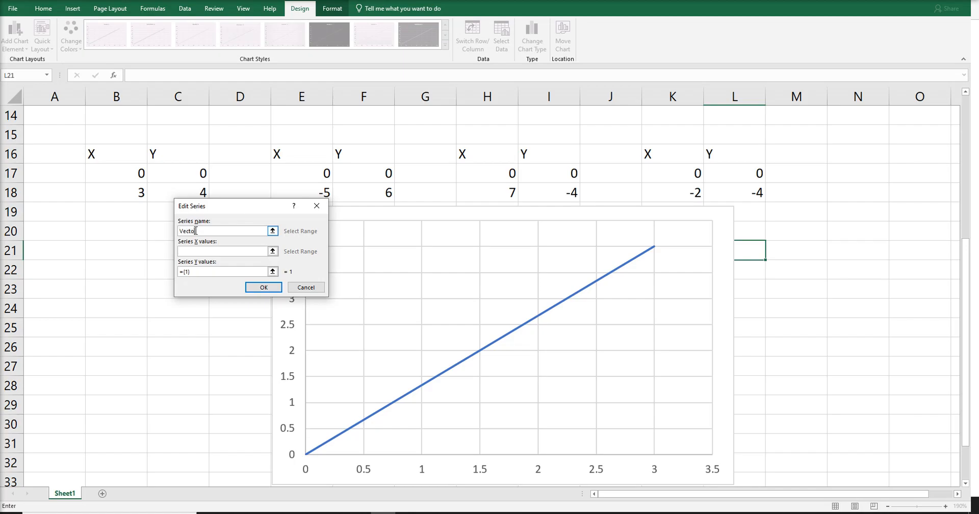
{"action": "type", "text": "Vector 2"}
{"action": "left_click", "coordinate": [198, 250]}
{"action": "left_click_drag", "start_coordinate": [328, 178], "coordinate": [327, 194]}
{"action": "left_click", "coordinate": [218, 271]}
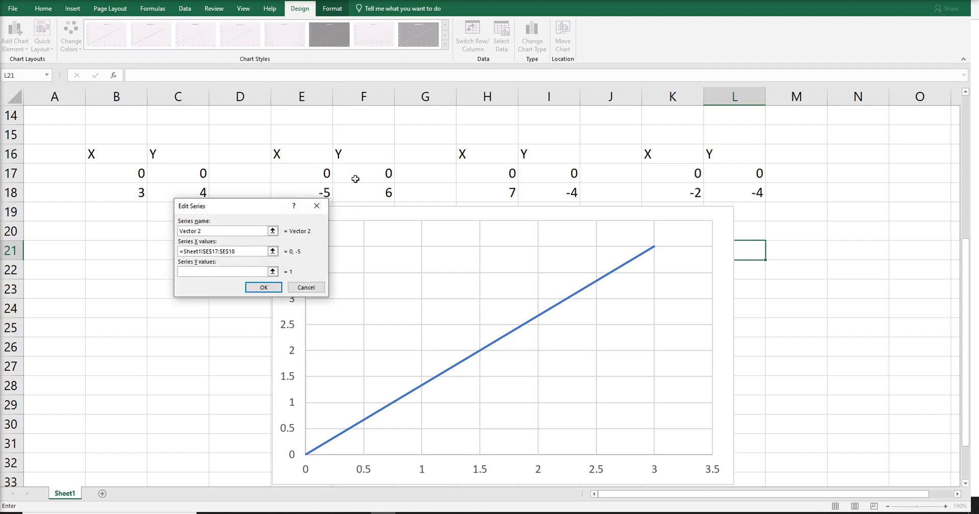
{"action": "left_click_drag", "start_coordinate": [381, 173], "coordinate": [386, 189]}
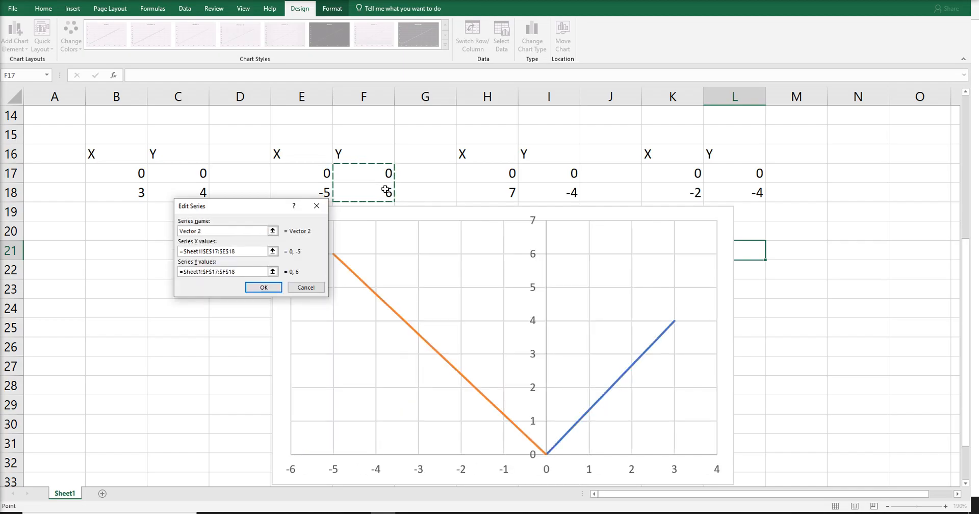
{"action": "key", "text": "Return"}
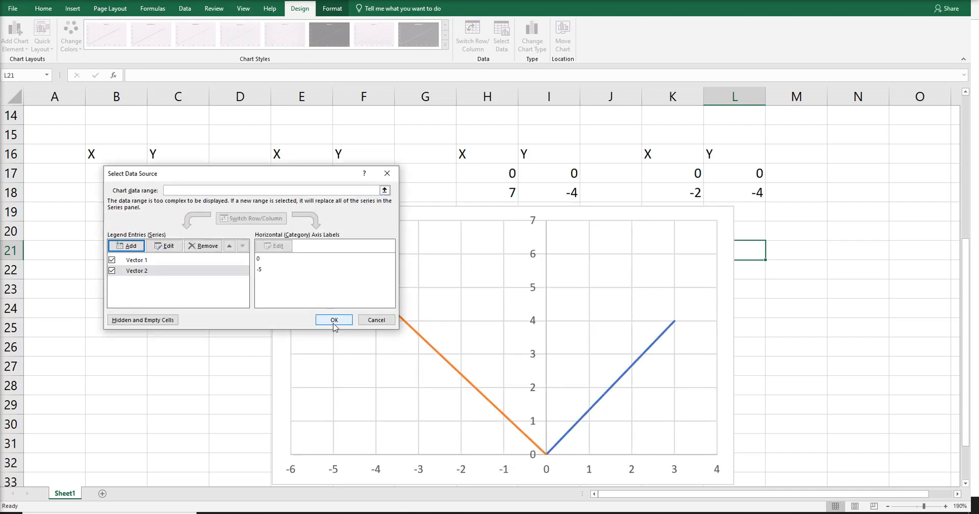
Add a third chart series named Vector 3 with X values from H17:H18.
{"action": "left_click", "coordinate": [131, 246]}
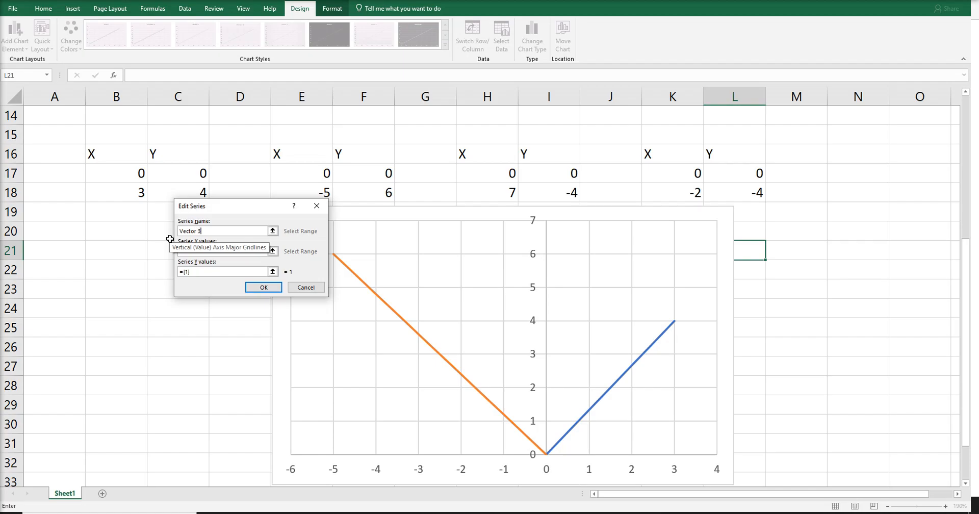
{"action": "left_click", "coordinate": [238, 251]}
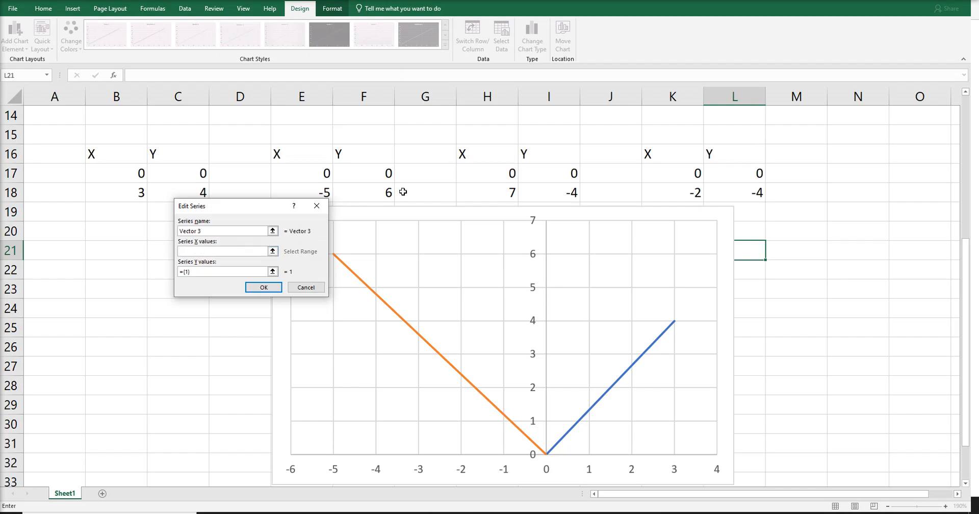
{"action": "left_click_drag", "start_coordinate": [513, 174], "coordinate": [502, 197]}
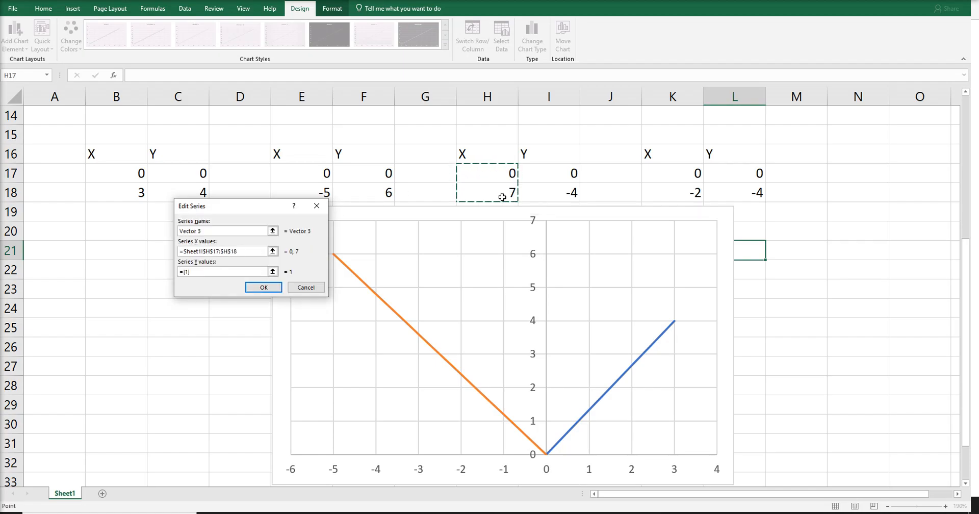
{"action": "key", "text": "Return"}
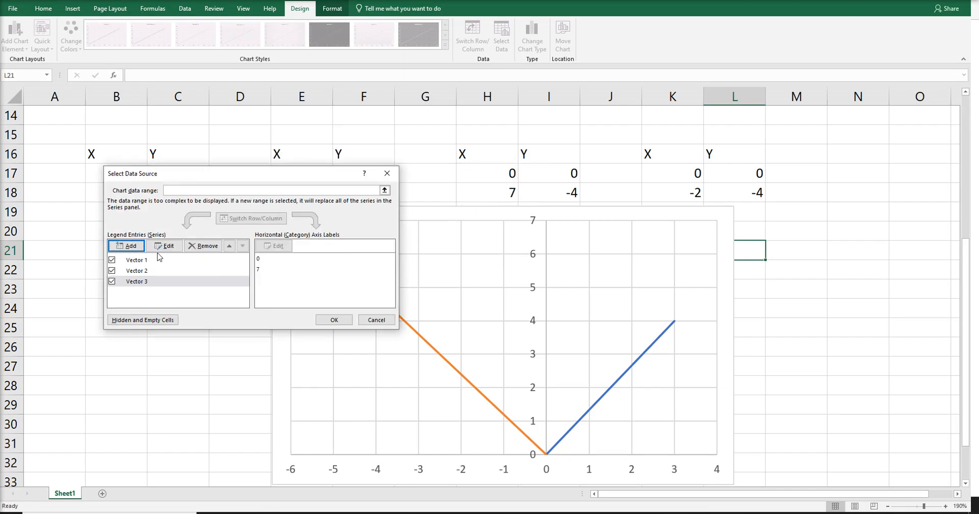
Edit the Vector 3 series to take its Y values from I17:I18.
{"action": "left_click", "coordinate": [141, 283]}
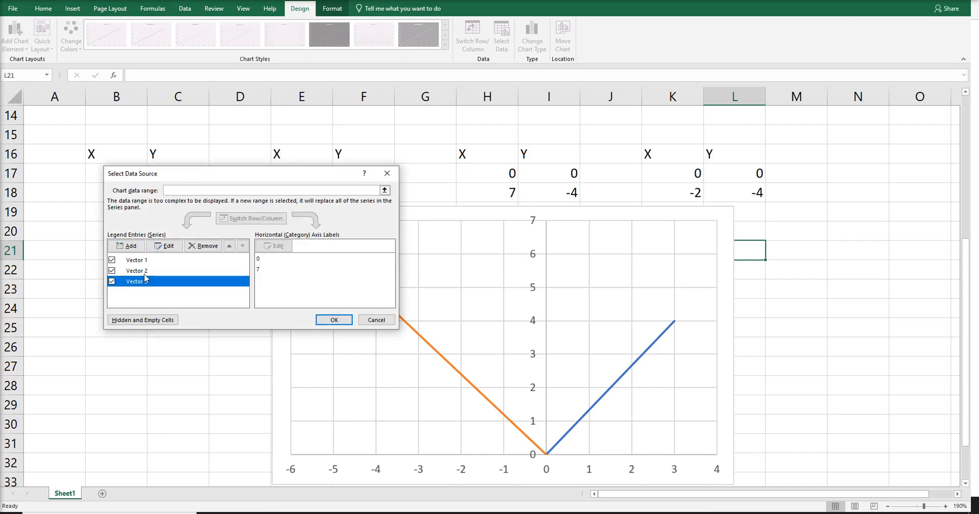
{"action": "left_click", "coordinate": [164, 246]}
{"action": "left_click", "coordinate": [214, 273]}
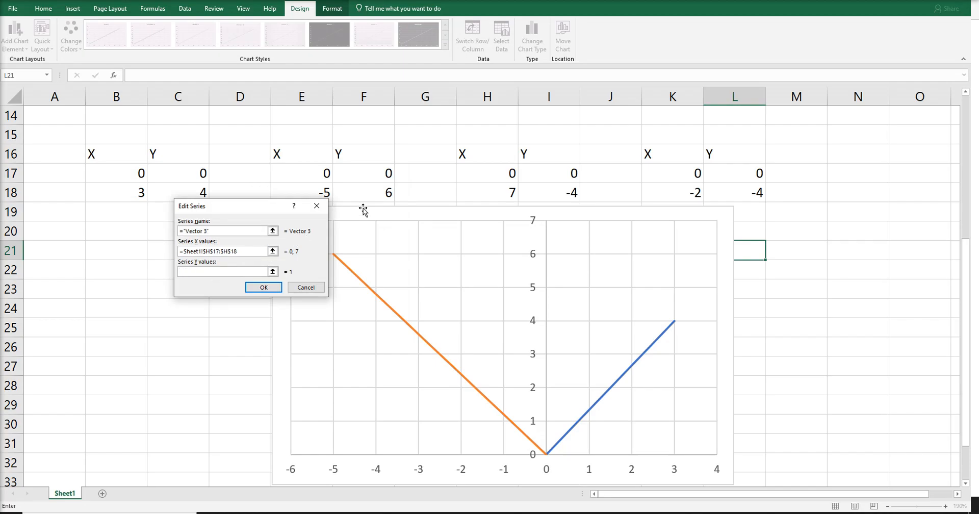
{"action": "left_click_drag", "start_coordinate": [561, 173], "coordinate": [566, 189]}
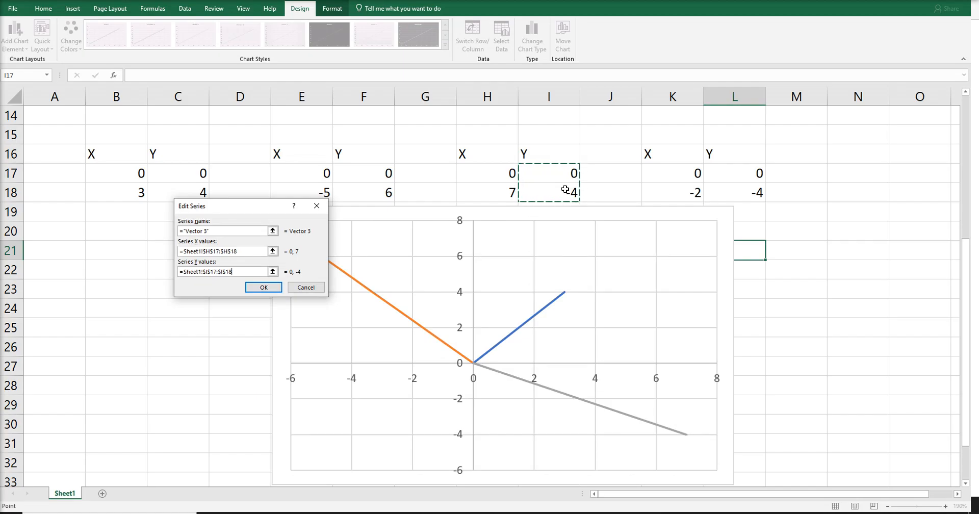
{"action": "left_click", "coordinate": [263, 287]}
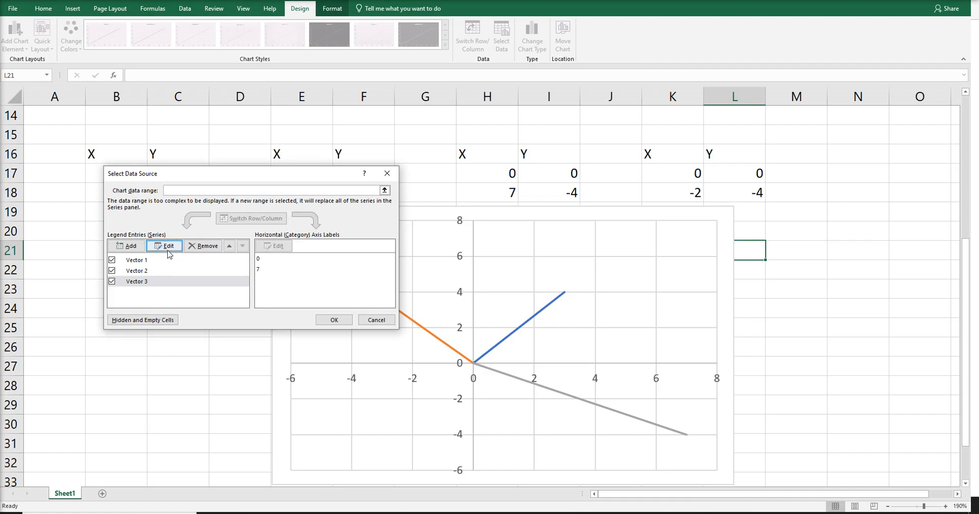
Add a fourth series named Vector 4 with X values K17:K18 and Y values L17:L18, and accept the chart's data source.
{"action": "left_click", "coordinate": [127, 245]}
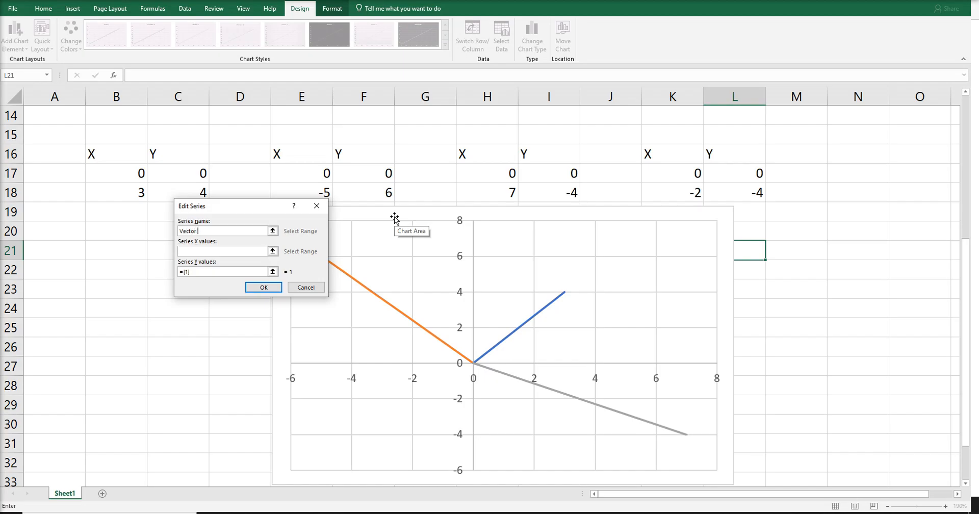
{"action": "left_click", "coordinate": [265, 251]}
{"action": "left_click_drag", "start_coordinate": [657, 170], "coordinate": [663, 194]}
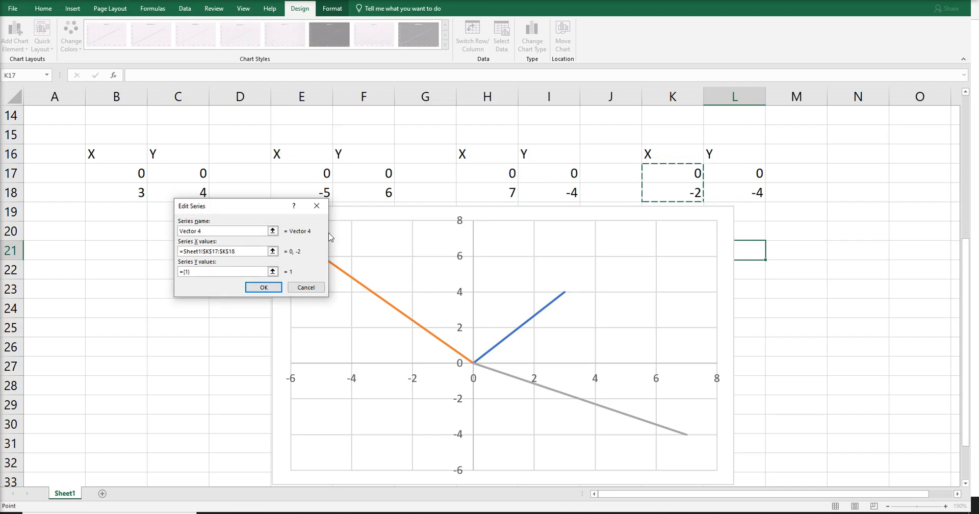
{"action": "left_click", "coordinate": [201, 271]}
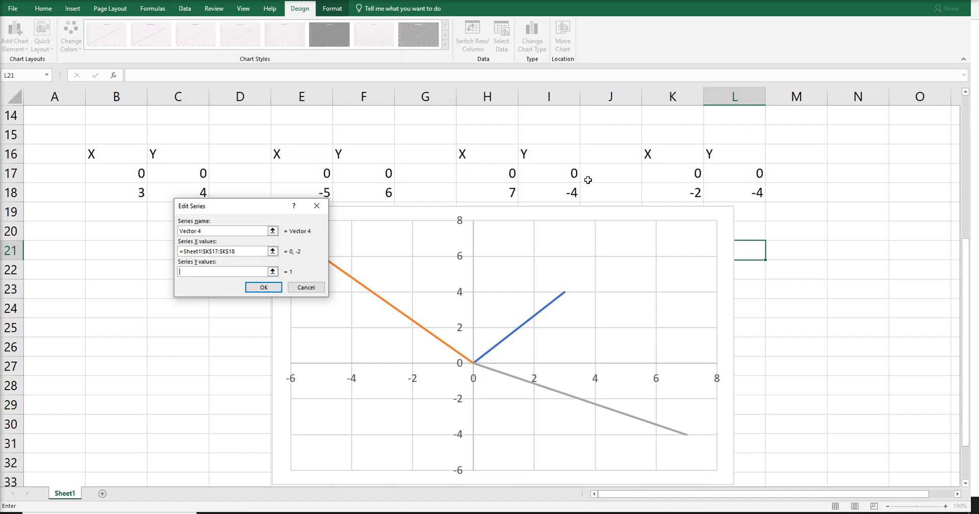
{"action": "left_click_drag", "start_coordinate": [754, 175], "coordinate": [755, 189]}
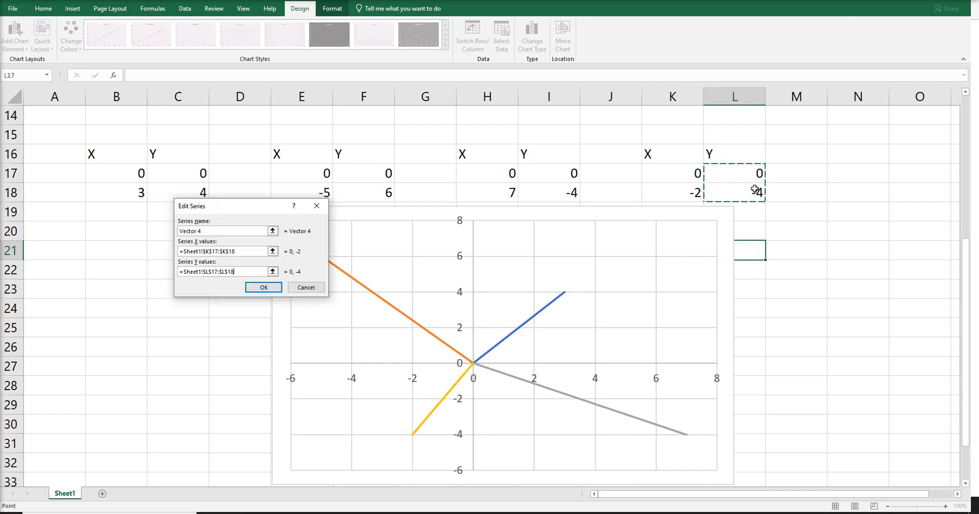
{"action": "key", "text": "Return"}
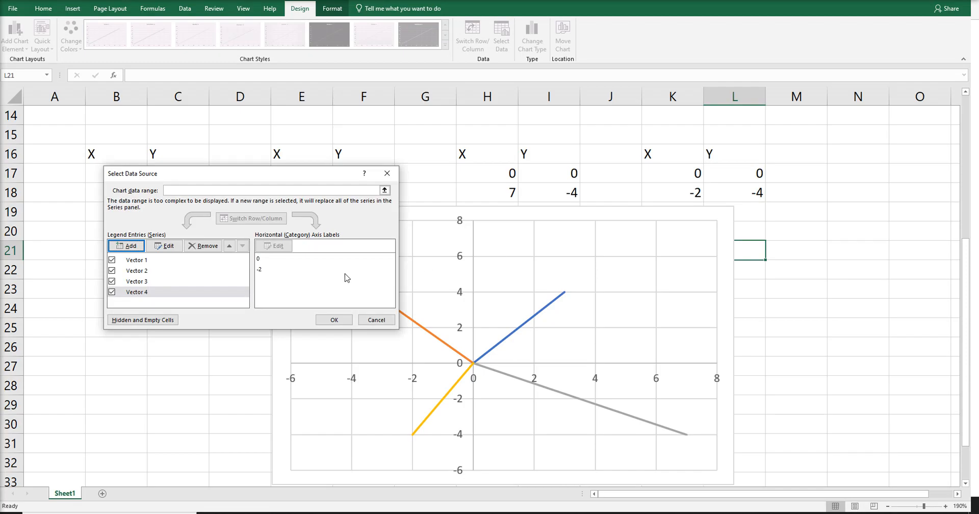
{"action": "left_click", "coordinate": [332, 320]}
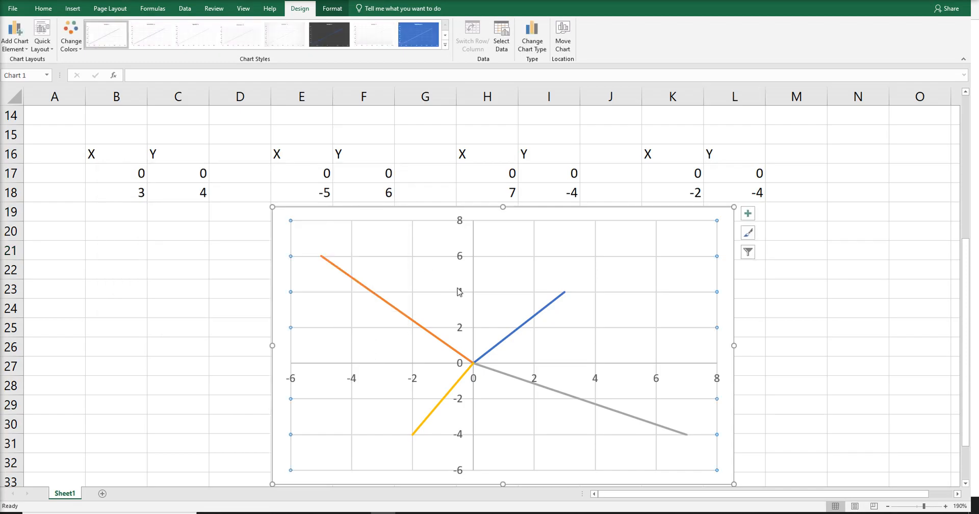
Move the chart up and to the left so its upper-left corner lies in cell C15.
{"action": "left_click_drag", "start_coordinate": [558, 218], "coordinate": [471, 138]}
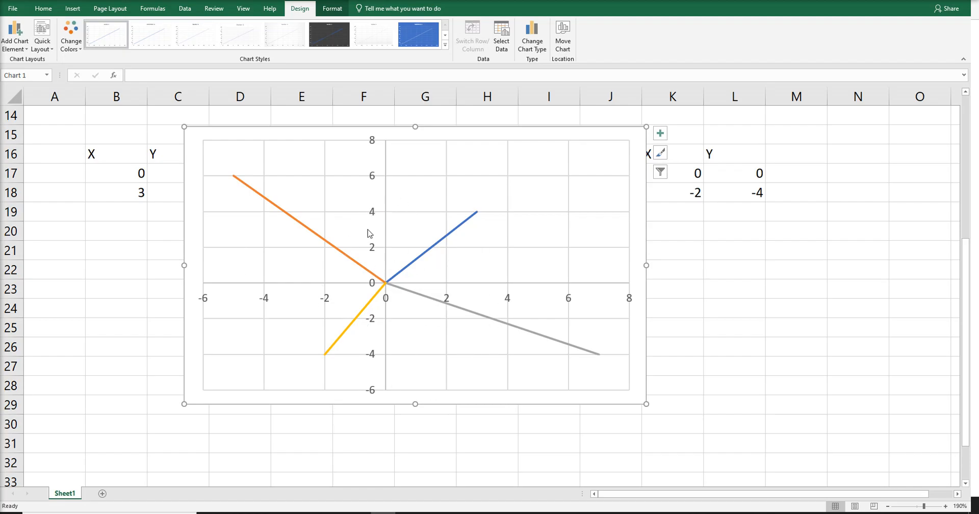
Move the vector chart below the coordinate tables so its upper-left corner lies in cell H19.
{"action": "left_click_drag", "start_coordinate": [421, 138], "coordinate": [743, 226]}
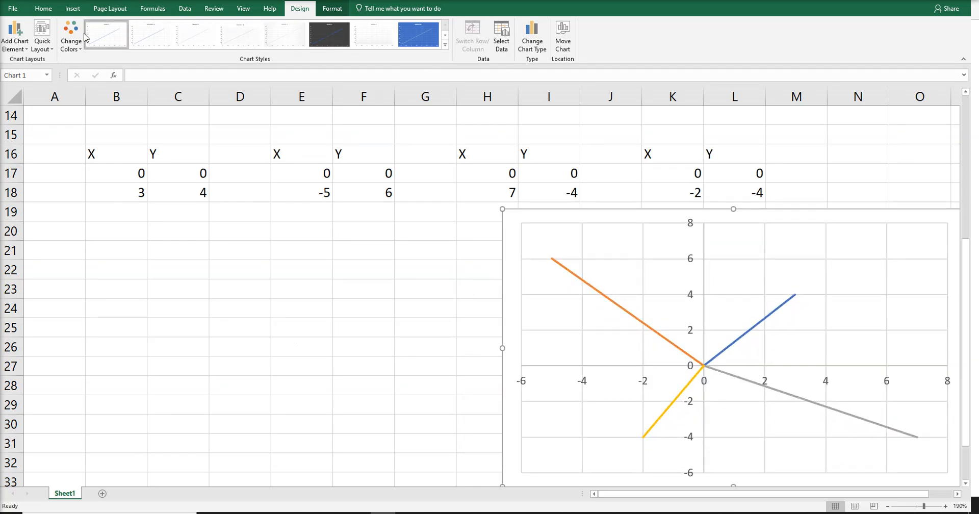
{"action": "left_click", "coordinate": [72, 9]}
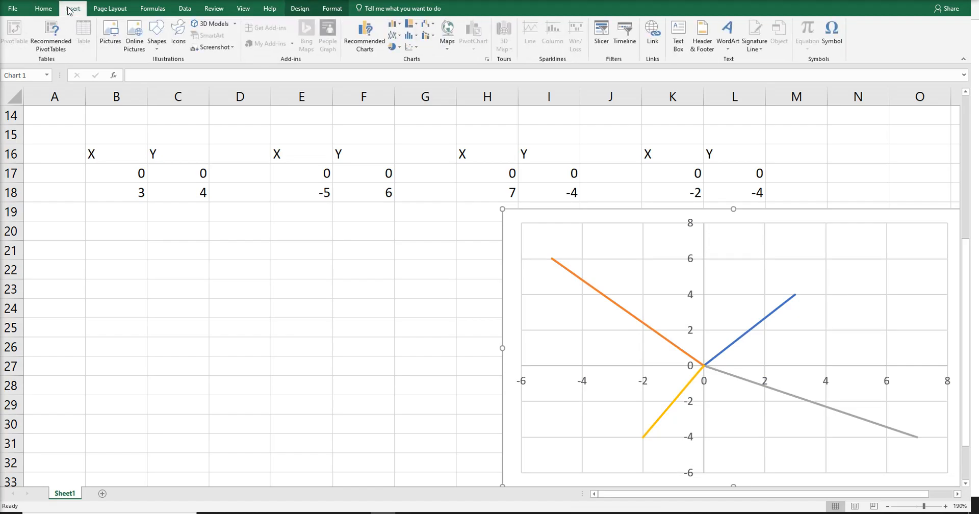
{"action": "left_click", "coordinate": [414, 52]}
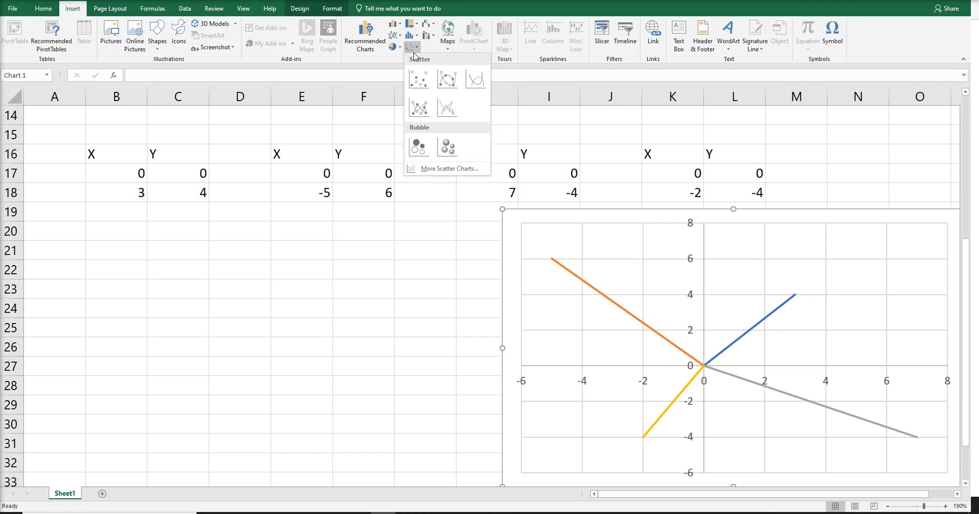
{"action": "left_click", "coordinate": [441, 113]}
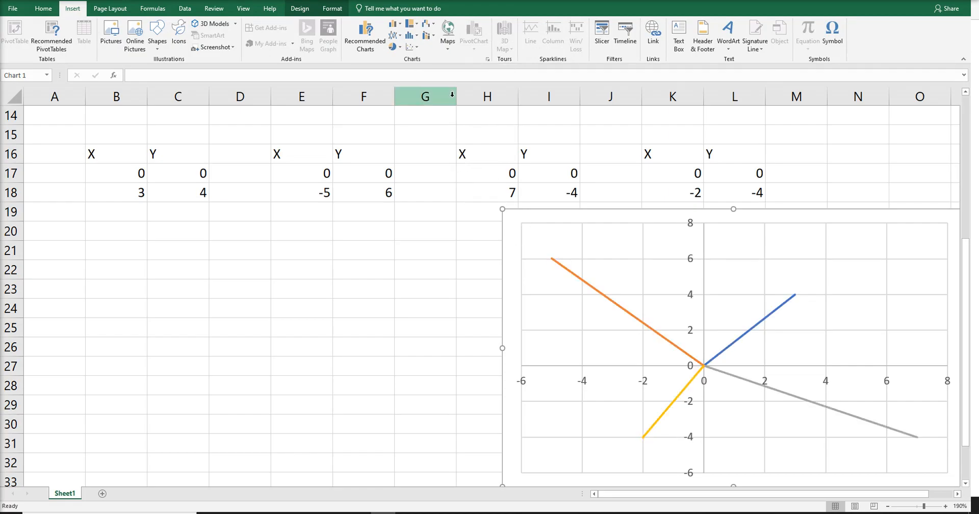
{"action": "scroll", "coordinate": [468, 288], "scroll_direction": "down", "scroll_amount": 2}
{"action": "scroll", "coordinate": [467, 284], "scroll_direction": "up", "scroll_amount": 3}
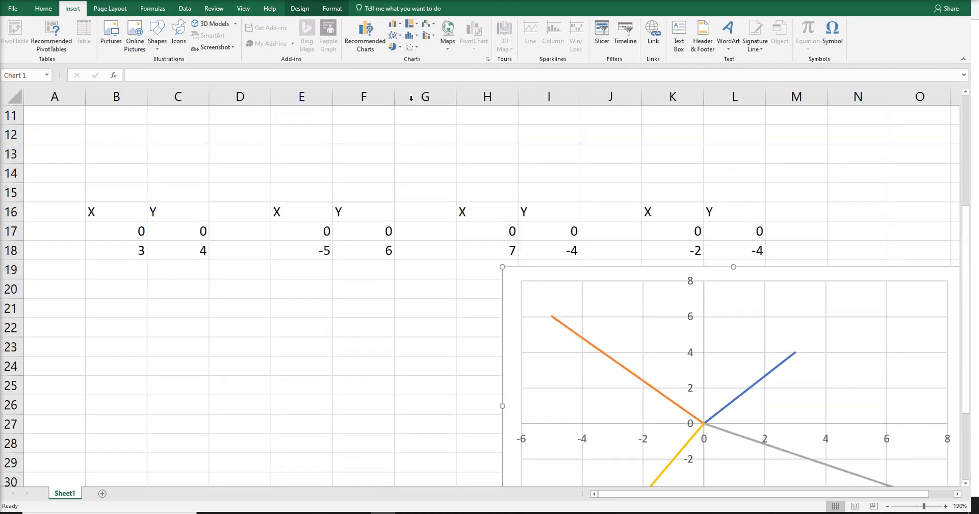
{"action": "left_click", "coordinate": [415, 56]}
{"action": "key", "text": "Escape"}
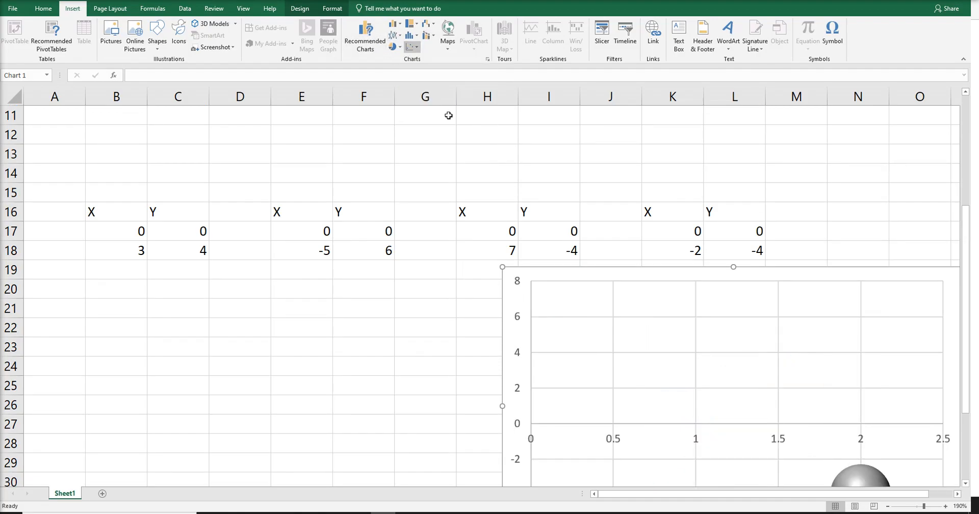
{"action": "scroll", "coordinate": [628, 322], "scroll_direction": "down", "scroll_amount": 9}
{"action": "scroll", "coordinate": [629, 313], "scroll_direction": "up", "scroll_amount": 6}
{"action": "scroll", "coordinate": [628, 317], "scroll_direction": "up", "scroll_amount": 3}
With an empty cell selected instead of the chart, insert a blank Scatter with Straight Lines chart and move its upper-left corner to cell E19.
{"action": "left_click", "coordinate": [679, 209]}
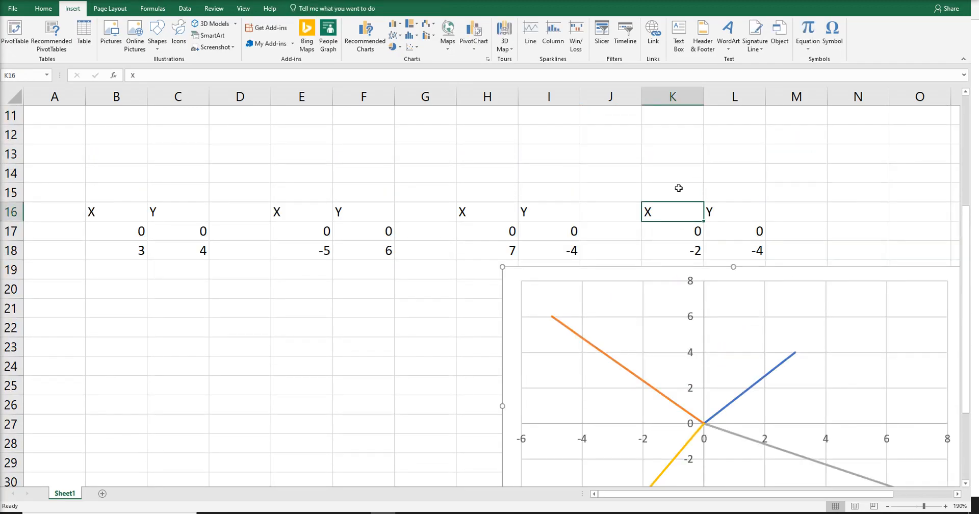
{"action": "left_click", "coordinate": [446, 365]}
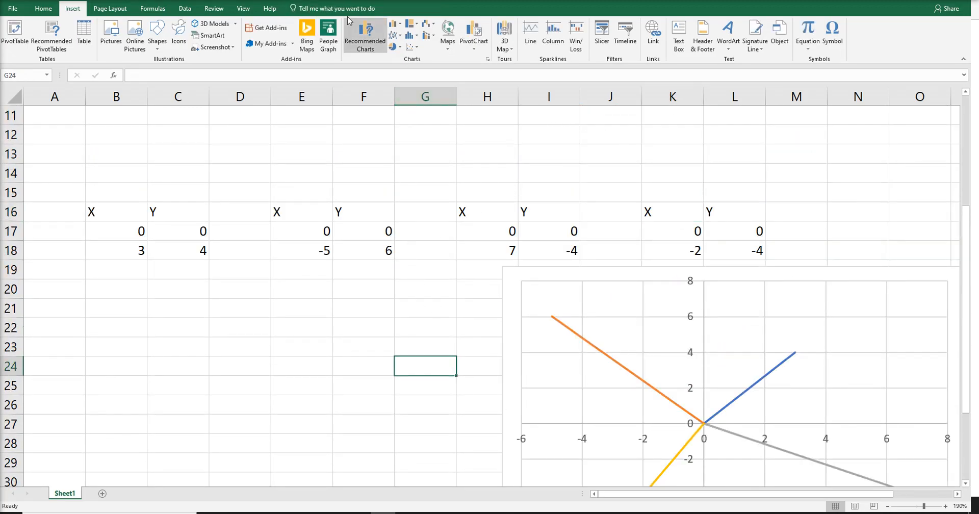
{"action": "left_click", "coordinate": [412, 47]}
{"action": "left_click", "coordinate": [447, 108]}
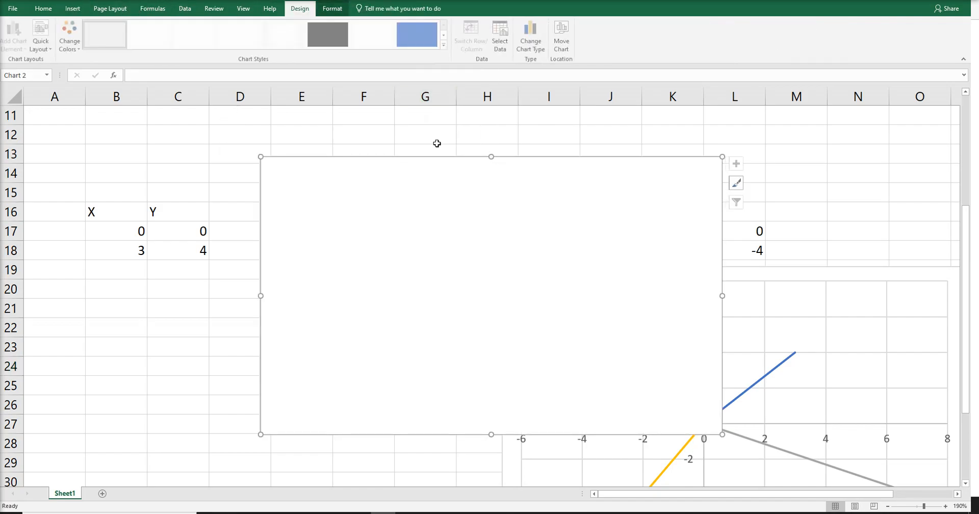
{"action": "left_click_drag", "start_coordinate": [422, 173], "coordinate": [408, 282]}
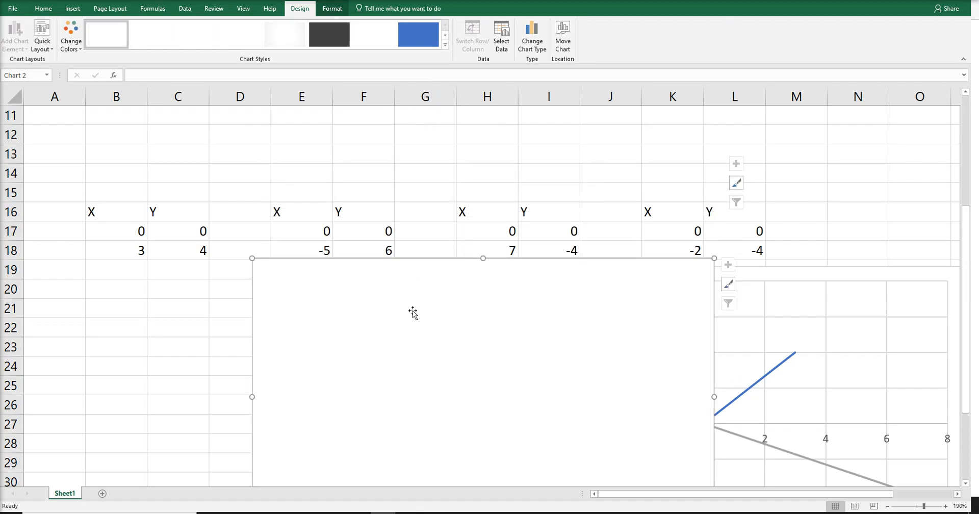
{"action": "left_click_drag", "start_coordinate": [417, 316], "coordinate": [471, 333]}
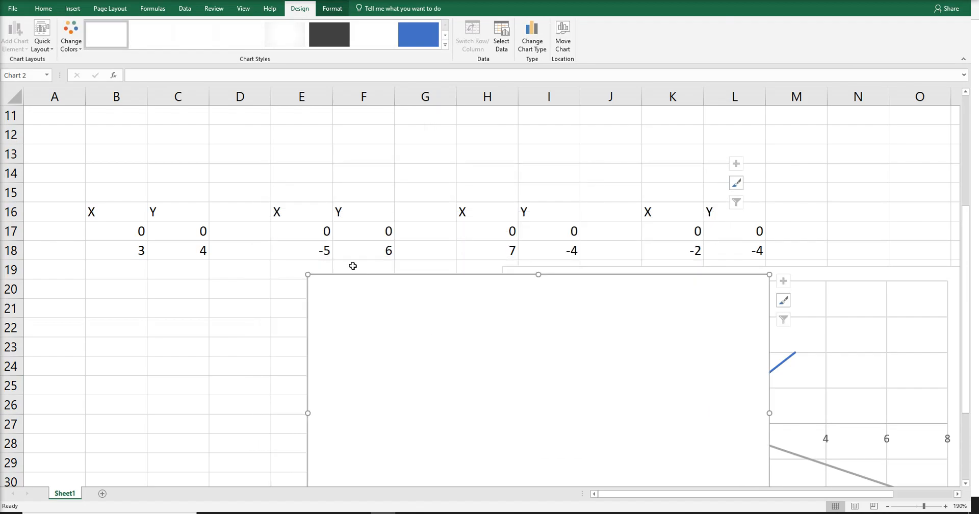
{"action": "left_click_drag", "start_coordinate": [329, 251], "coordinate": [382, 251]}
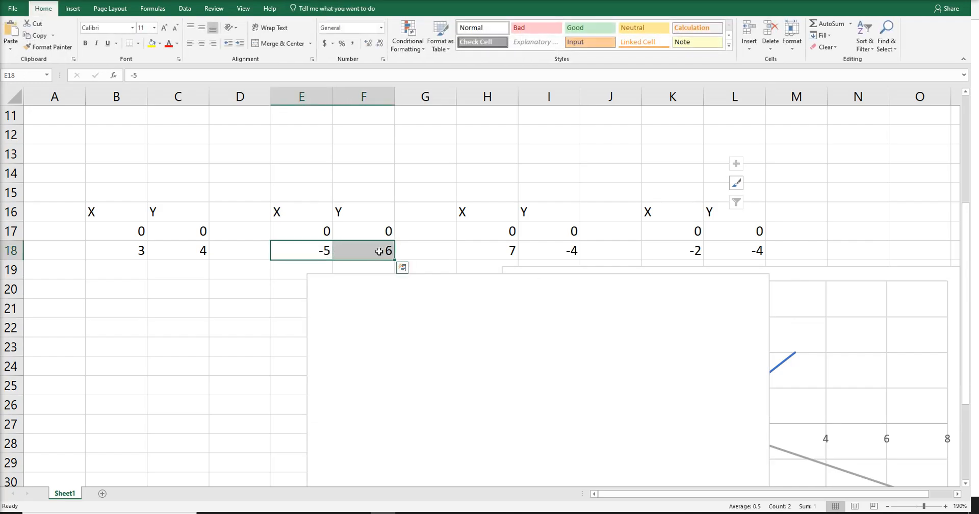
{"action": "key", "text": "ctrl+q"}
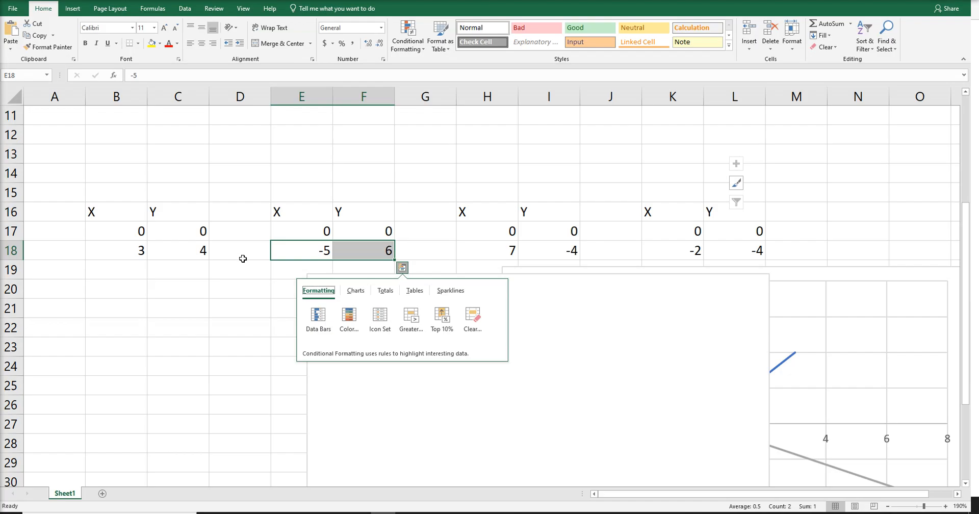
{"action": "scroll", "coordinate": [357, 169], "scroll_direction": "down", "scroll_amount": 1}
{"action": "left_click", "coordinate": [418, 141]}
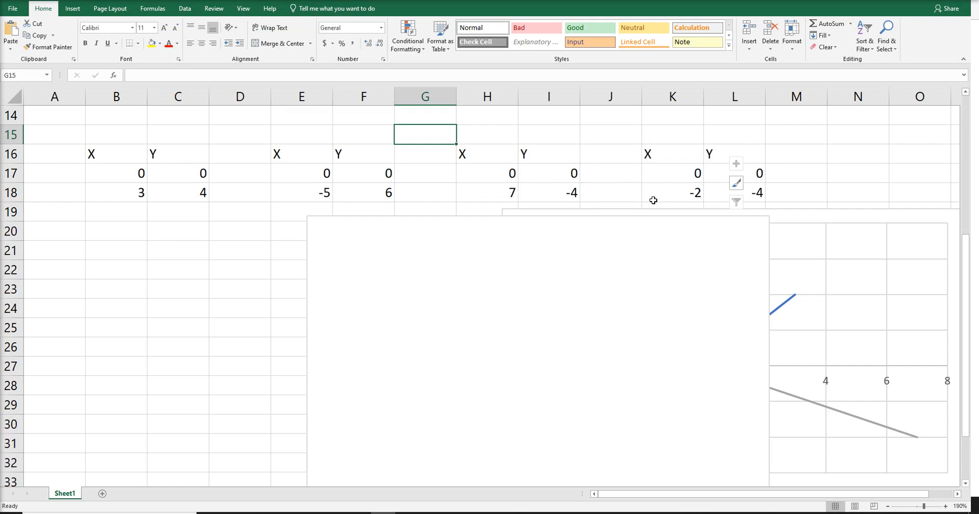
Enter the X values 0 and 3 in B21:B22 and the Y values 0 and 4 in C21:C22.
{"action": "left_click", "coordinate": [111, 242]}
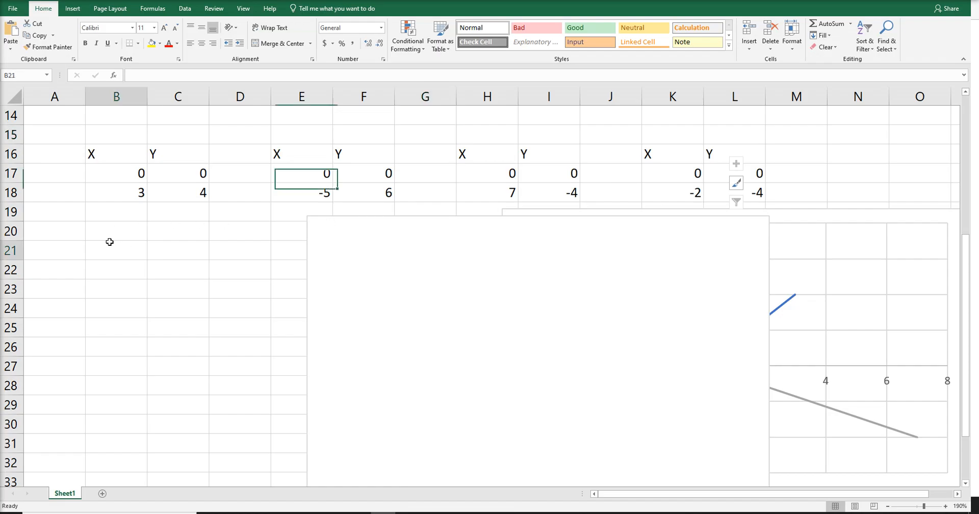
{"action": "type", "text": "0"}
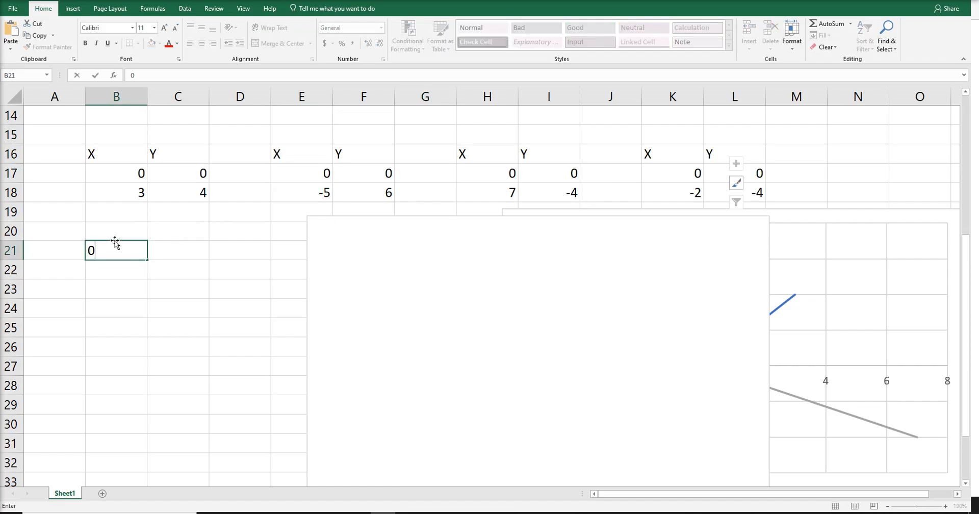
{"action": "key", "text": "Return"}
{"action": "type", "text": "3"}
{"action": "key", "text": "Up"}
{"action": "key", "text": "Right"}
{"action": "type", "text": "0"}
{"action": "key", "text": "Return"}
{"action": "type", "text": "4"}
{"action": "key", "text": "Return"}
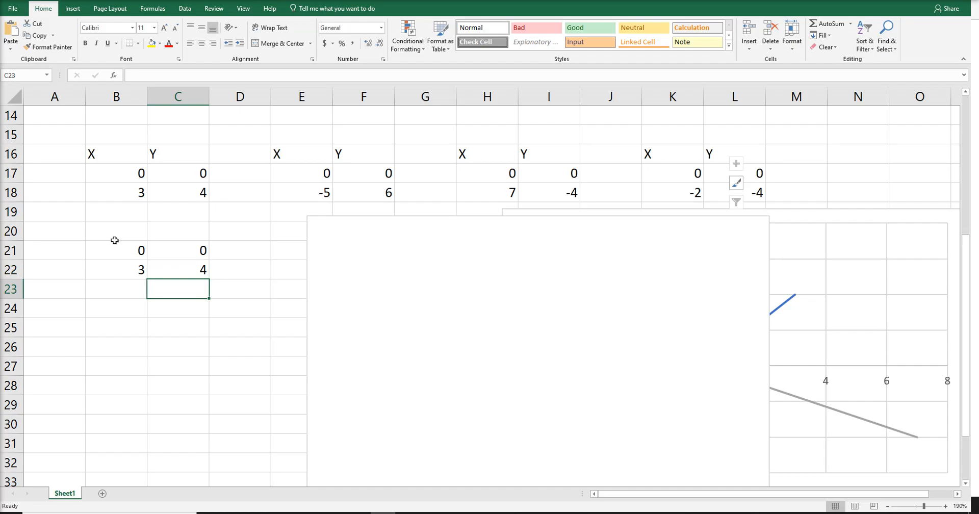
Add the next point to the new coordinate list with -2 in B23 and 10 in C23.
{"action": "key", "text": "Left"}
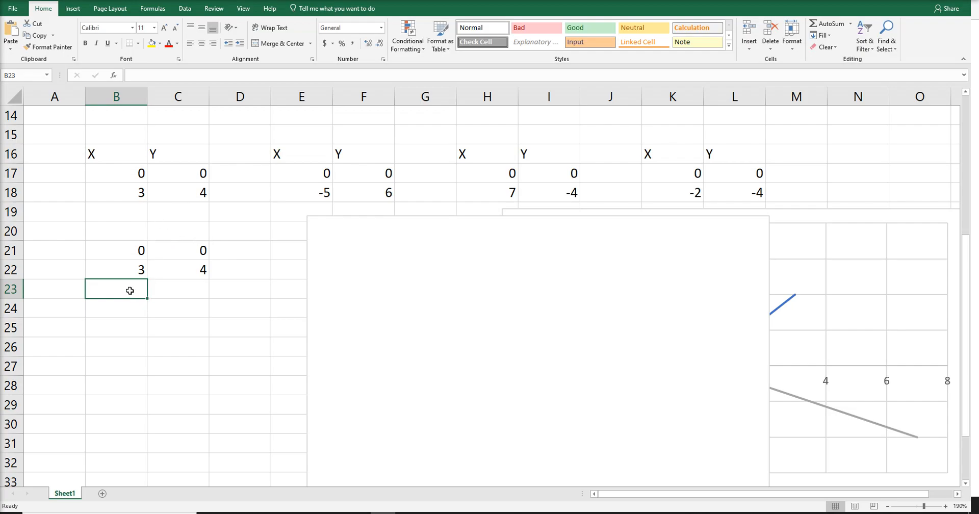
{"action": "type", "text": "-2"}
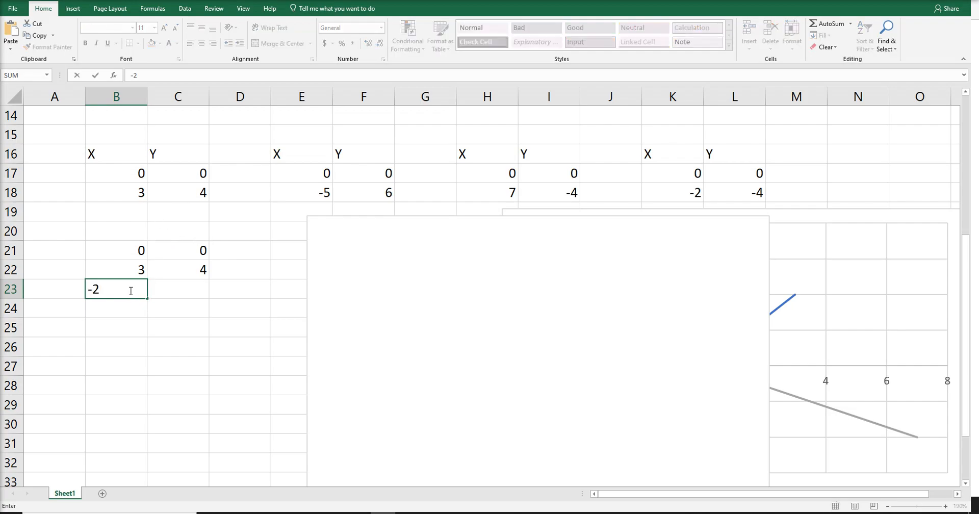
{"action": "key", "text": "Tab"}
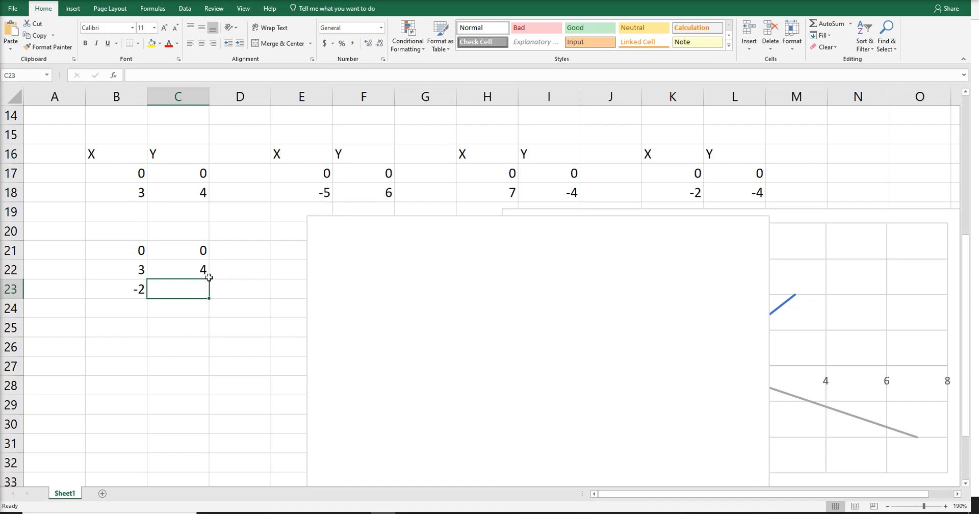
{"action": "type", "text": "10"}
{"action": "key", "text": "Return"}
Add the next point to the list with -4 in B24 and 6 in C24.
{"action": "left_click", "coordinate": [131, 307]}
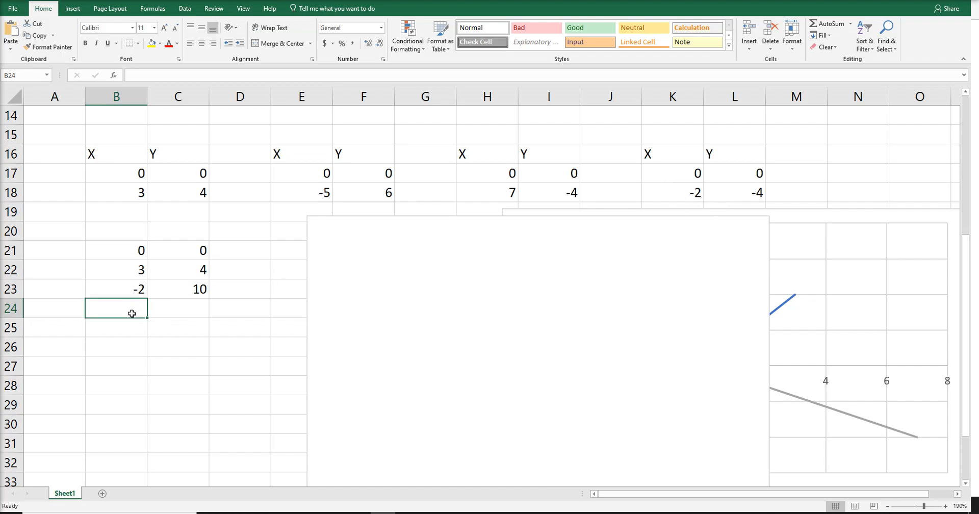
{"action": "type", "text": "-4"}
{"action": "left_click", "coordinate": [173, 311]}
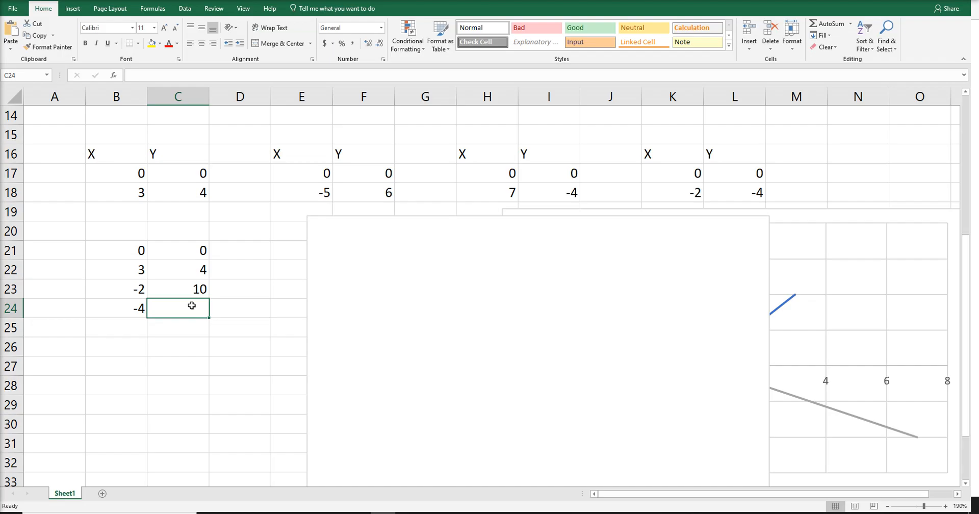
{"action": "type", "text": "6"}
{"action": "key", "text": "Return"}
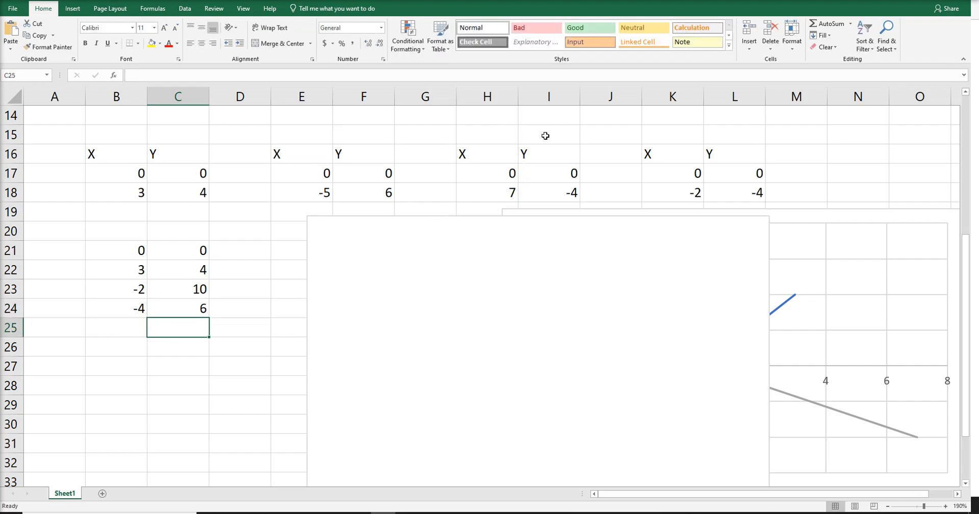
Add the last point to the list with 3 in B25 and 2 in C25.
{"action": "left_click", "coordinate": [131, 332]}
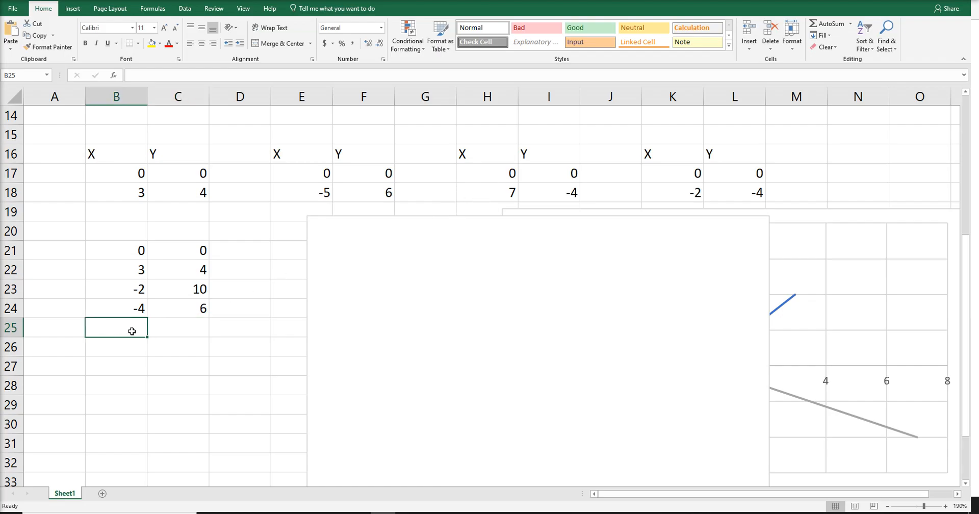
{"action": "type", "text": "3"}
{"action": "left_click", "coordinate": [194, 332]}
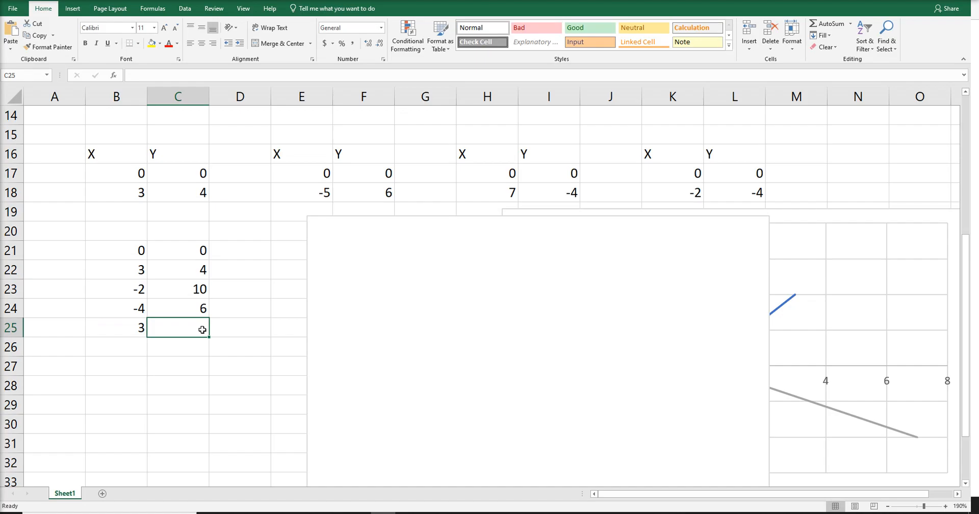
{"action": "type", "text": "2"}
{"action": "left_click", "coordinate": [219, 362]}
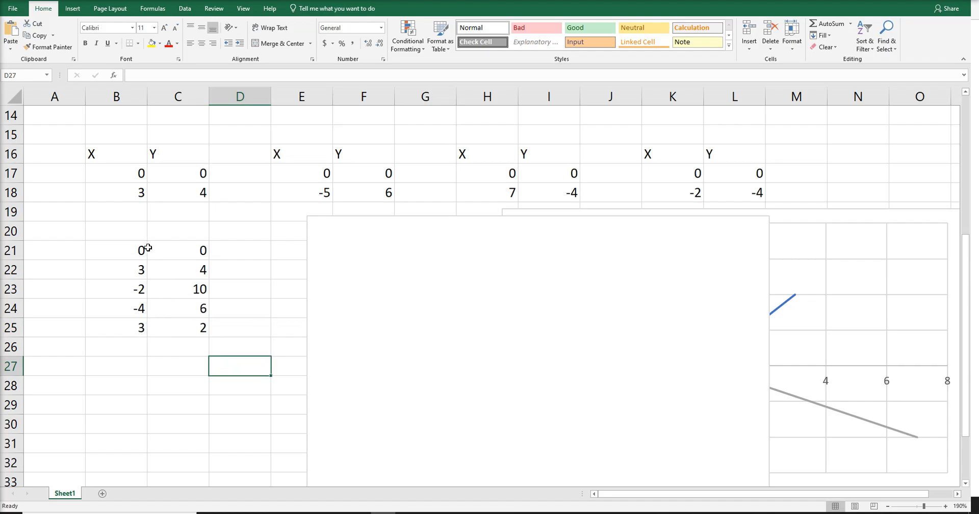
In the blank chart's data source, add a series named Vector 1 with X values from B21:B22.
{"action": "left_click", "coordinate": [418, 319]}
{"action": "right_click", "coordinate": [428, 318]}
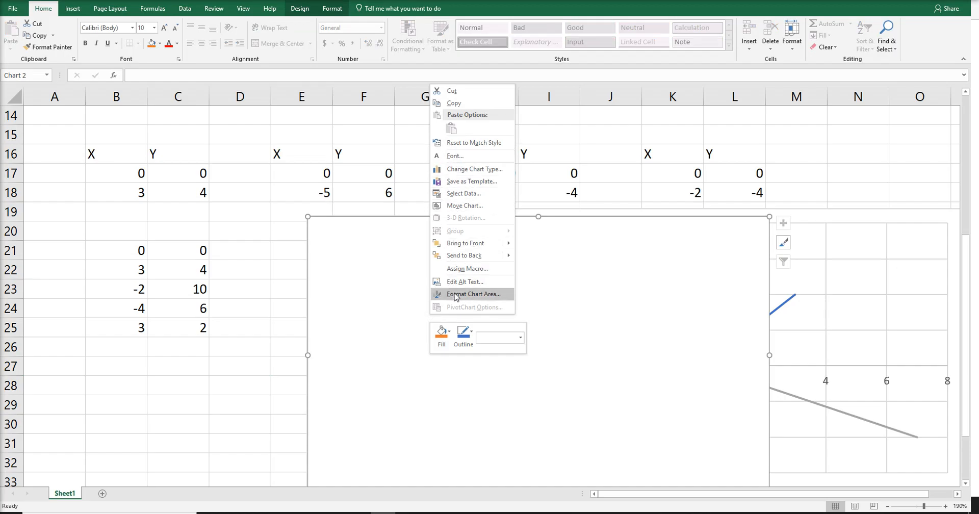
{"action": "left_click", "coordinate": [463, 385]}
{"action": "right_click", "coordinate": [462, 378]}
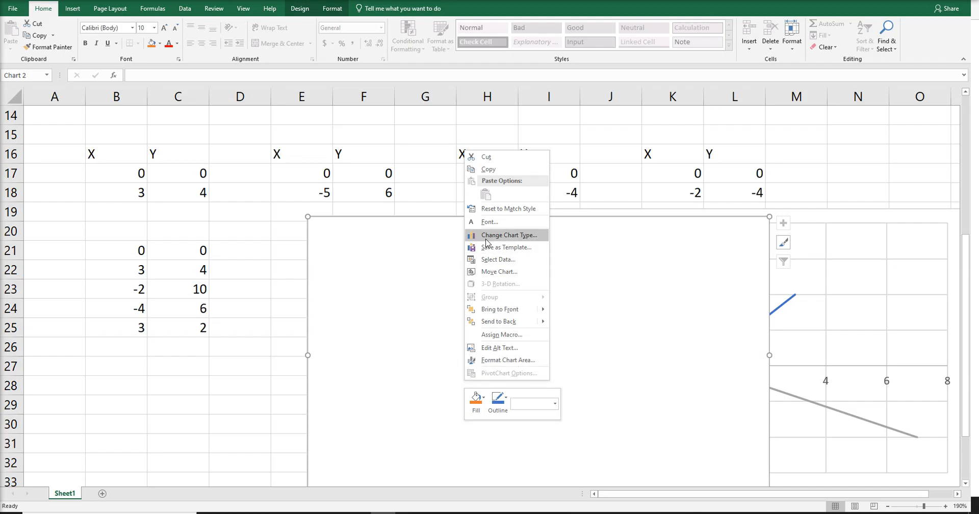
{"action": "left_click", "coordinate": [497, 259]}
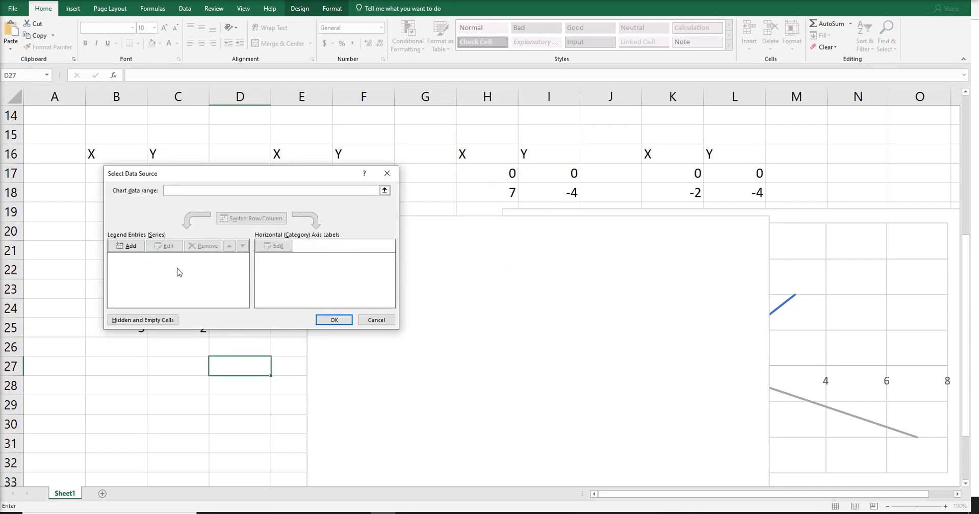
{"action": "left_click", "coordinate": [136, 251]}
{"action": "left_click_drag", "start_coordinate": [231, 206], "coordinate": [401, 216]}
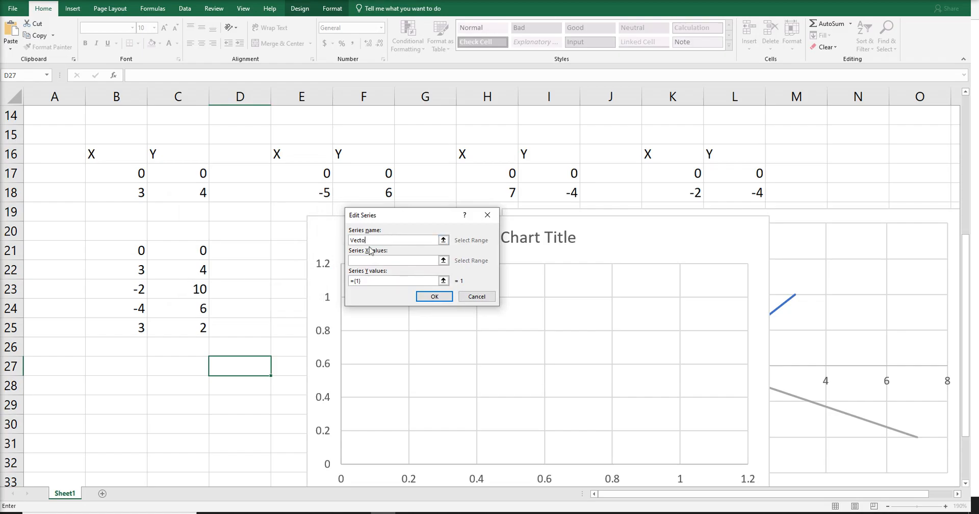
{"action": "left_click", "coordinate": [371, 261]}
{"action": "left_click", "coordinate": [144, 252]}
{"action": "left_click_drag", "start_coordinate": [145, 252], "coordinate": [144, 269]}
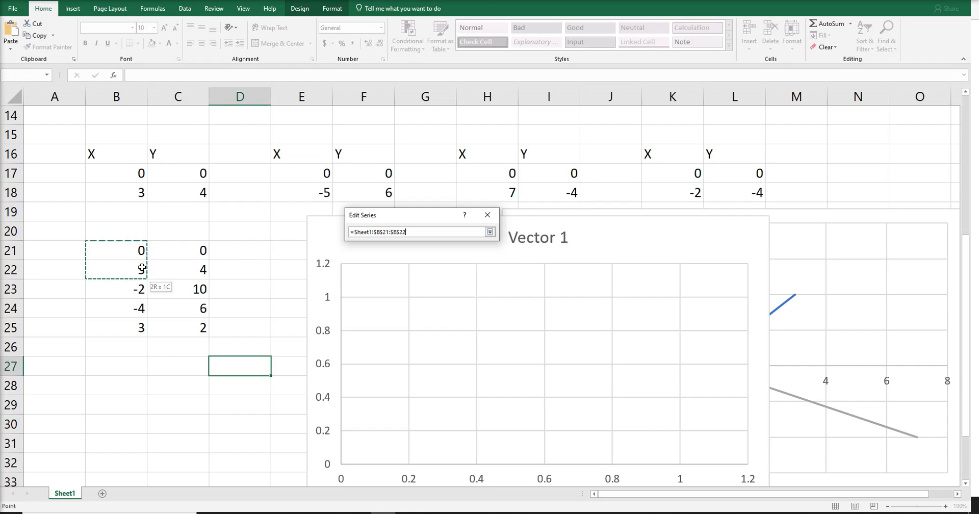
Set the Vector 1 series' Y values to C21:C22 and accept the series.
{"action": "left_click", "coordinate": [365, 282]}
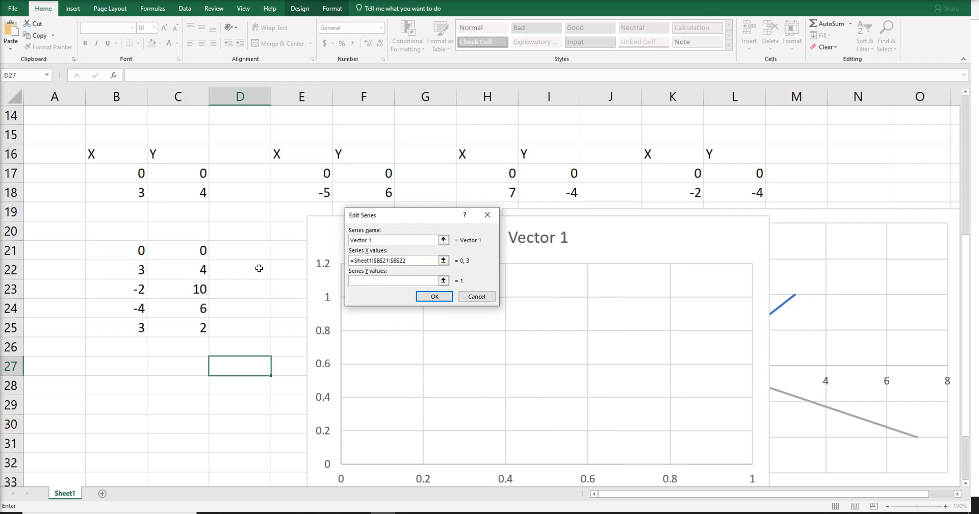
{"action": "left_click_drag", "start_coordinate": [204, 249], "coordinate": [204, 270]}
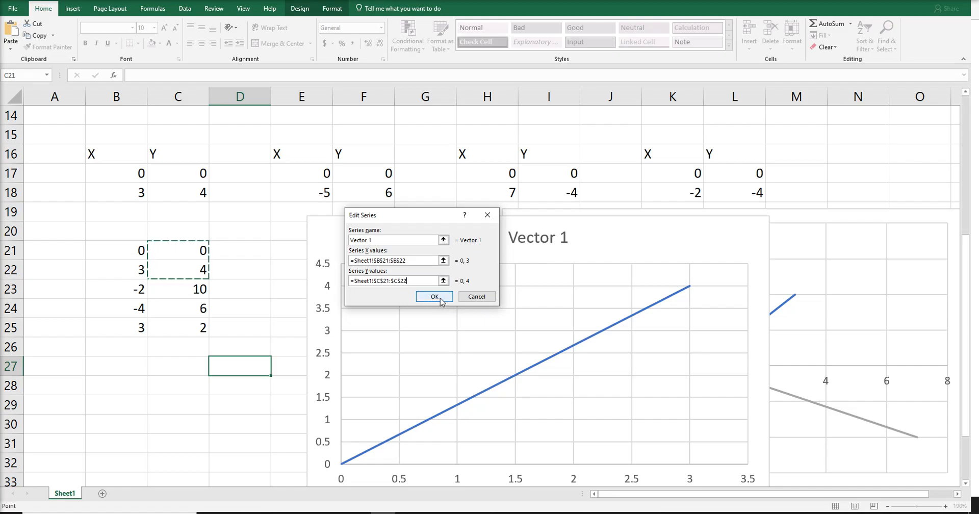
{"action": "left_click", "coordinate": [434, 297]}
Add a series named Vector 2 with X values from B22:B23 and Y values from C22:C23.
{"action": "left_click", "coordinate": [131, 248]}
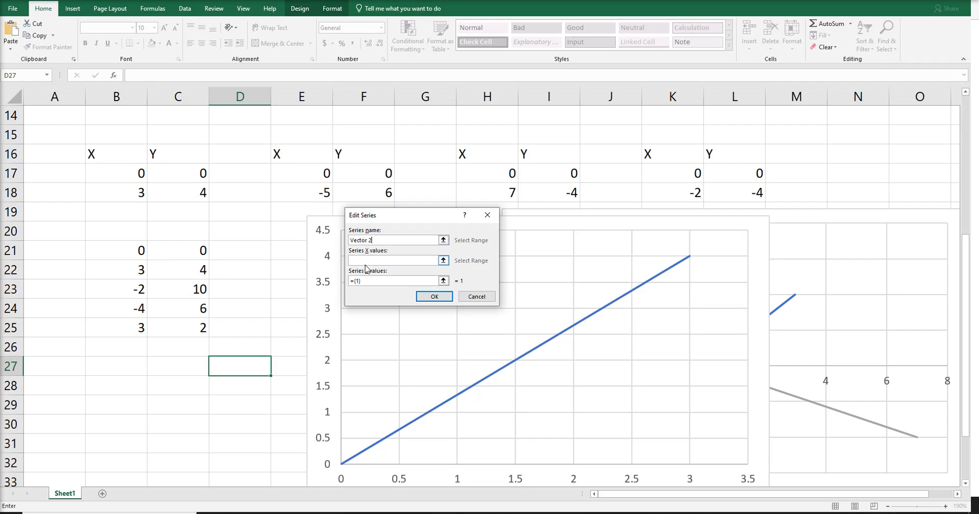
{"action": "left_click", "coordinate": [365, 262]}
{"action": "left_click_drag", "start_coordinate": [139, 272], "coordinate": [138, 283]}
{"action": "left_click", "coordinate": [371, 283]}
{"action": "left_click_drag", "start_coordinate": [371, 286], "coordinate": [338, 288]}
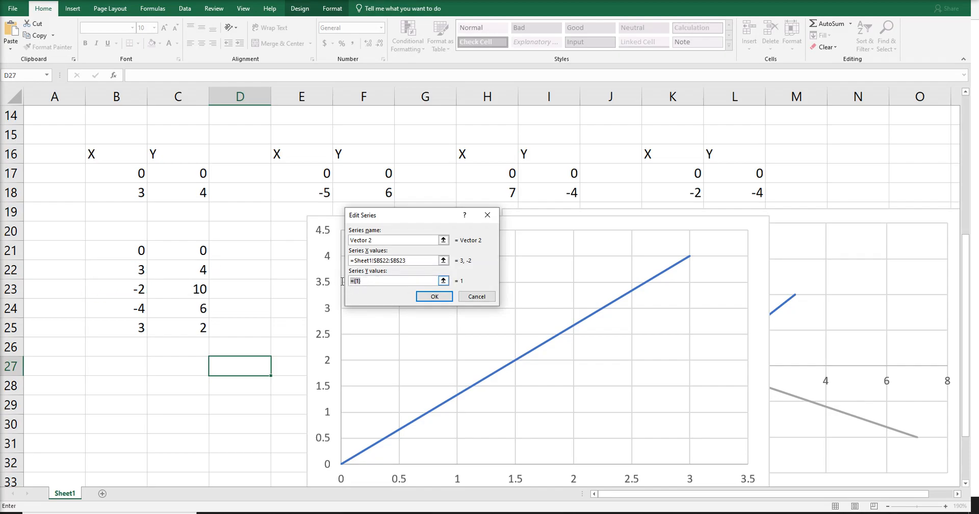
{"action": "key", "text": "BackSpace"}
{"action": "left_click_drag", "start_coordinate": [202, 271], "coordinate": [203, 287]}
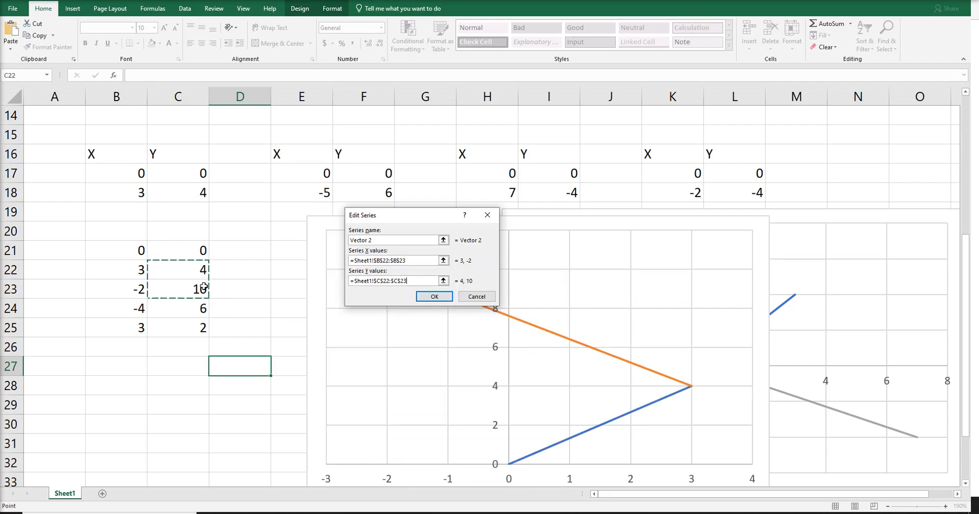
{"action": "left_click", "coordinate": [434, 296]}
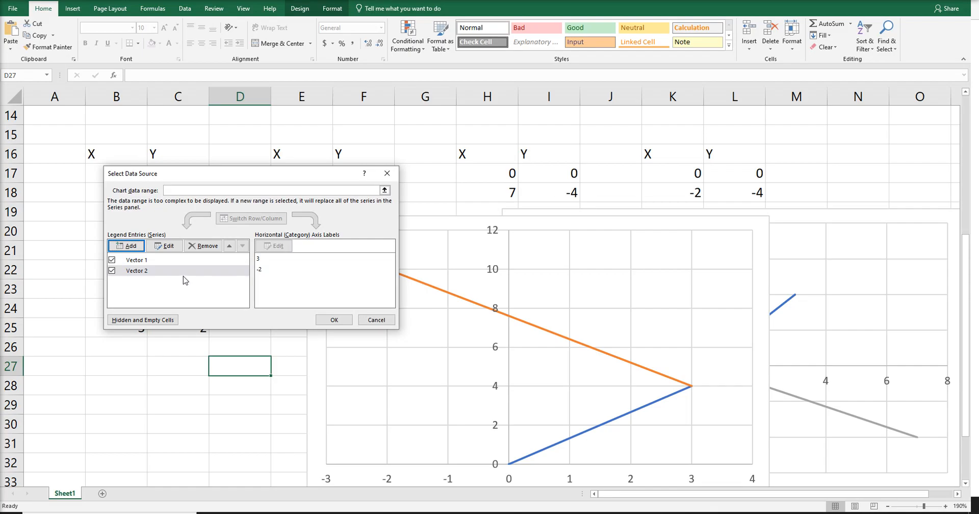
Add a series named Vector 3 with X values from B23:B24 and Y values from C23:C24.
{"action": "left_click", "coordinate": [128, 245]}
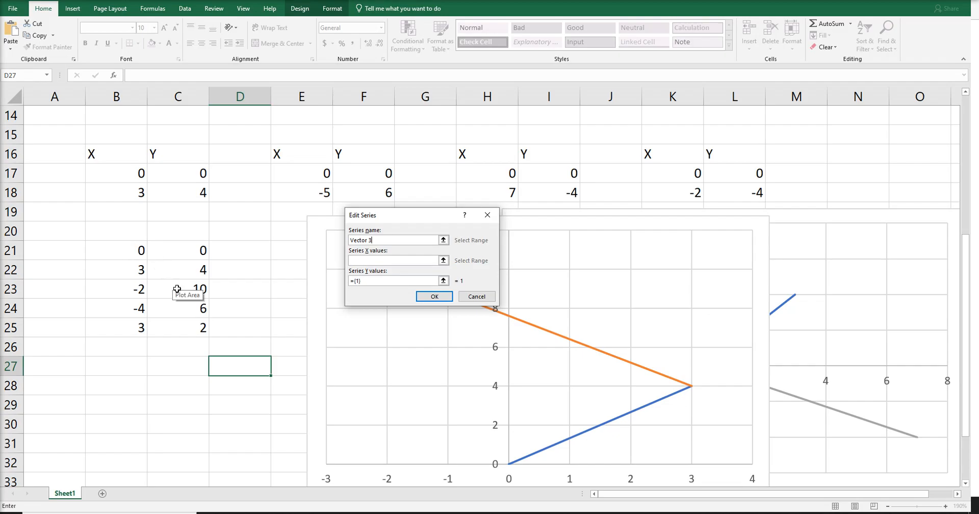
{"action": "left_click", "coordinate": [413, 280]}
{"action": "left_click", "coordinate": [398, 261]}
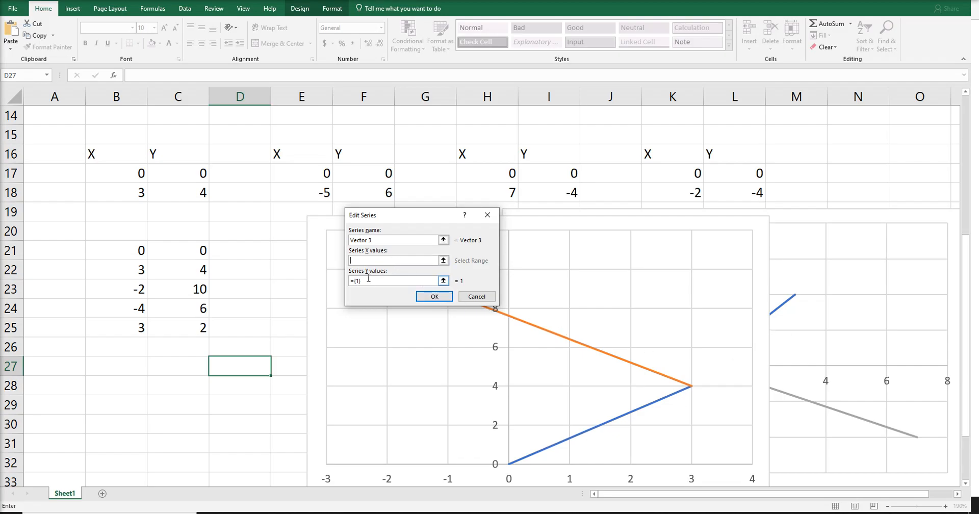
{"action": "left_click_drag", "start_coordinate": [136, 289], "coordinate": [138, 306]}
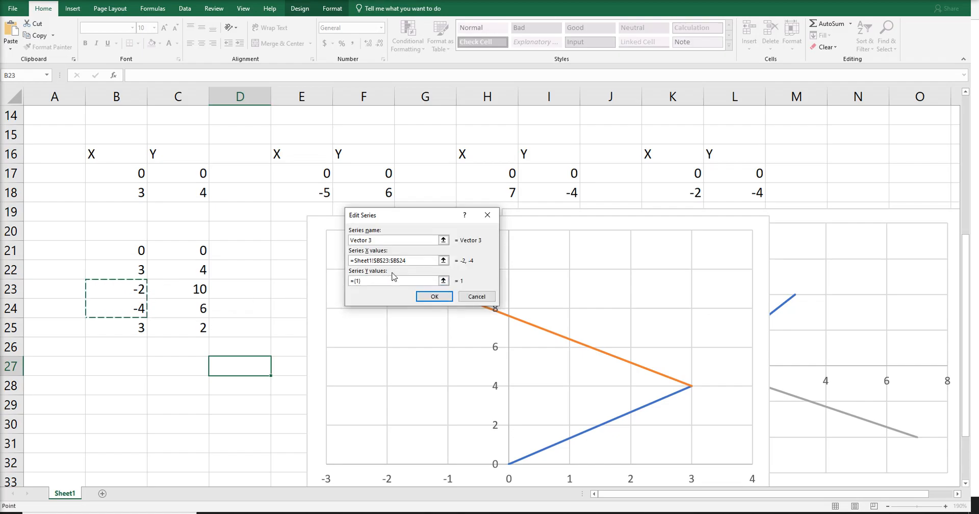
{"action": "left_click", "coordinate": [406, 282]}
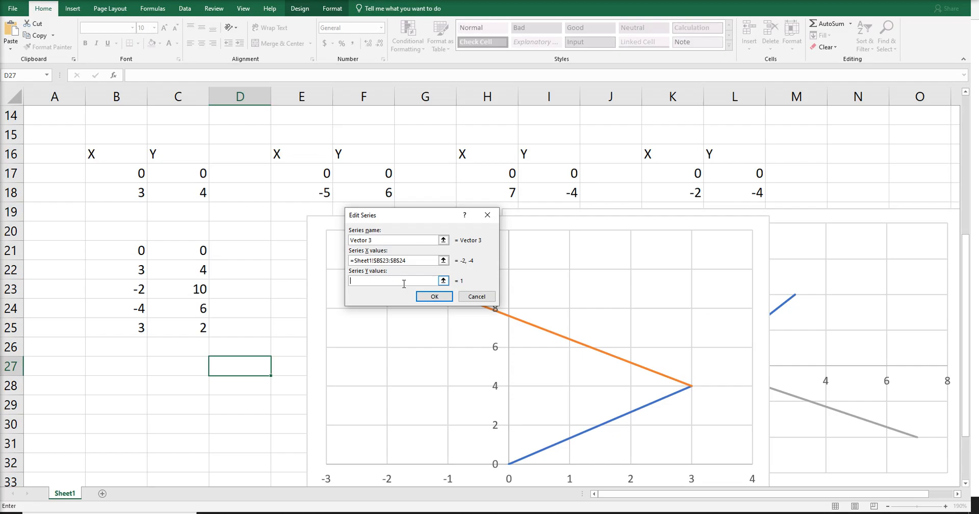
{"action": "left_click_drag", "start_coordinate": [201, 289], "coordinate": [202, 307]}
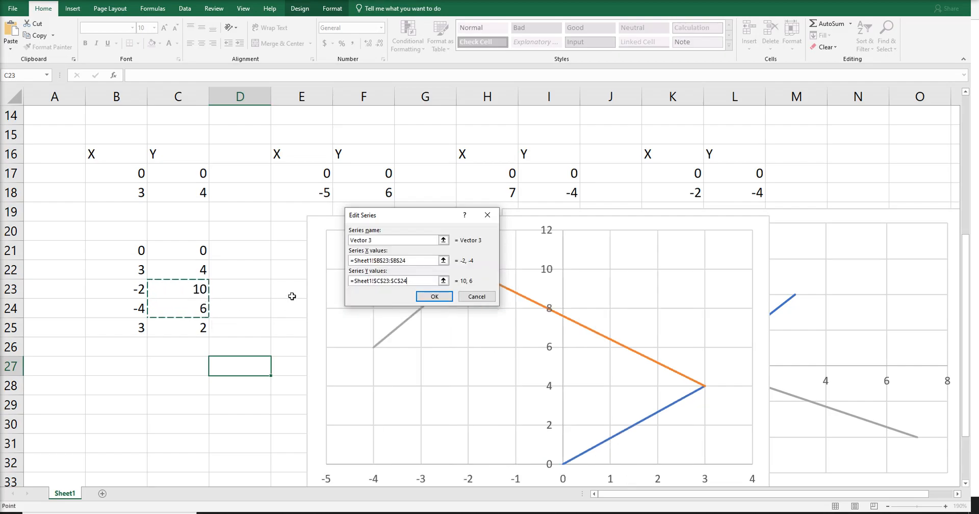
{"action": "left_click", "coordinate": [433, 297]}
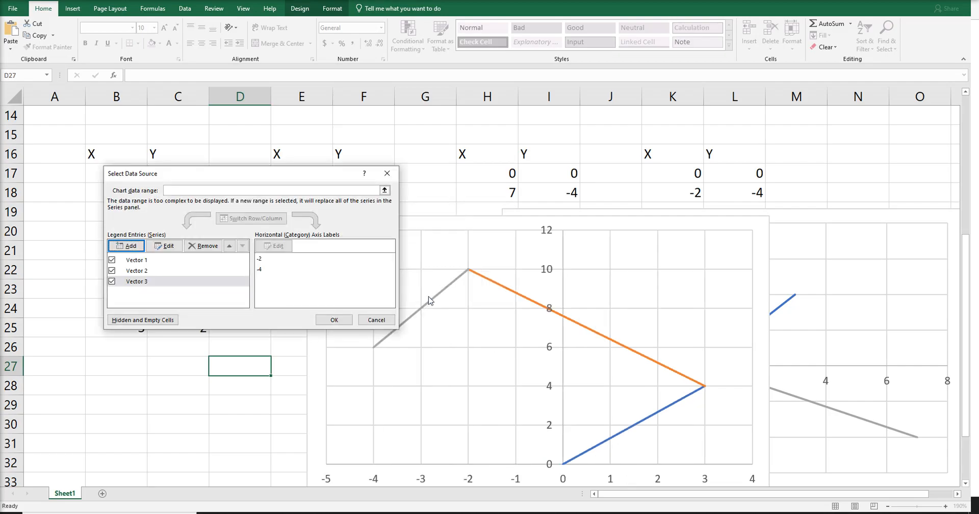
Add a series named Vector 4 with X values from B24:B25 and Y values from C24:C25, and accept the data source.
{"action": "left_click", "coordinate": [124, 246]}
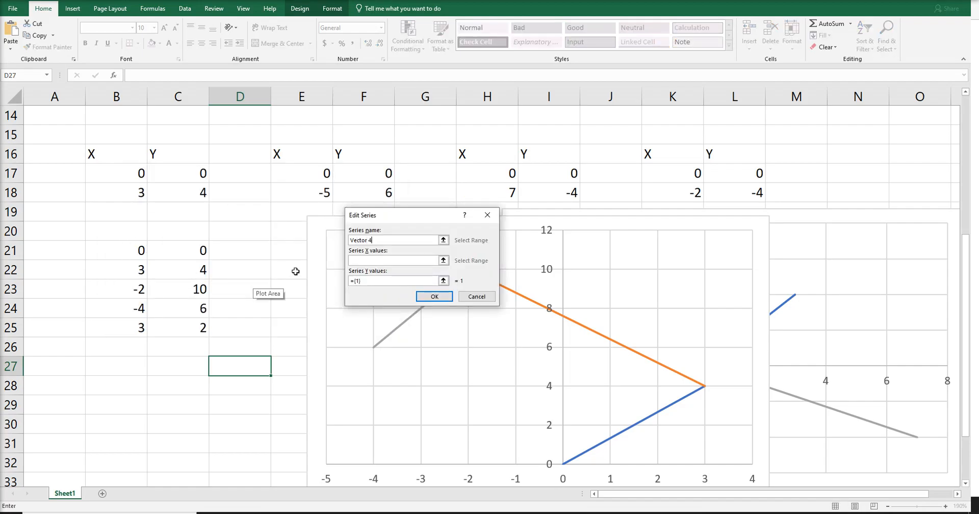
{"action": "left_click", "coordinate": [360, 260]}
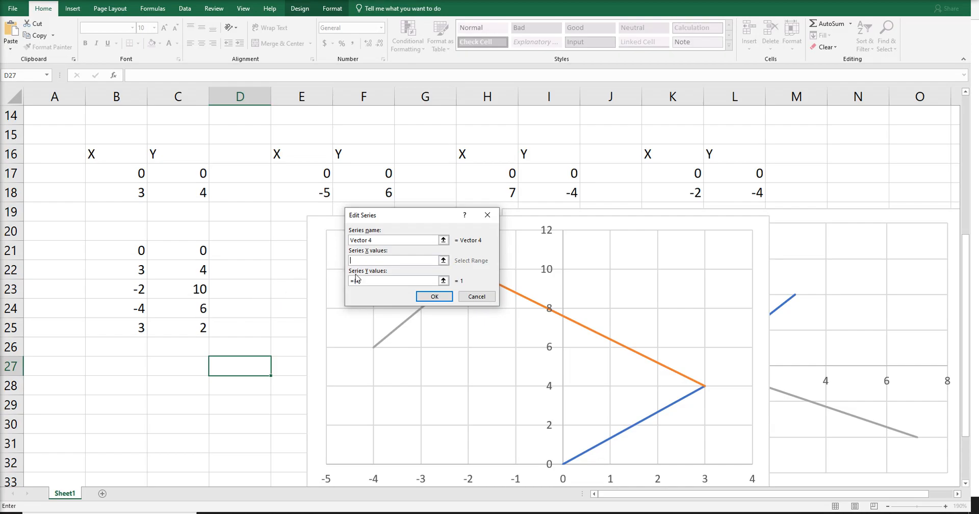
{"action": "left_click_drag", "start_coordinate": [124, 306], "coordinate": [130, 326]}
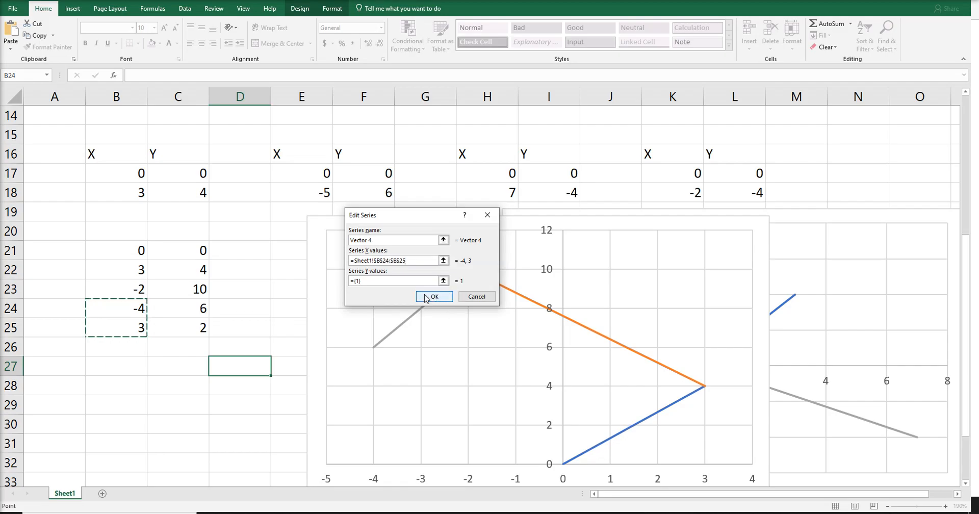
{"action": "left_click", "coordinate": [375, 280]}
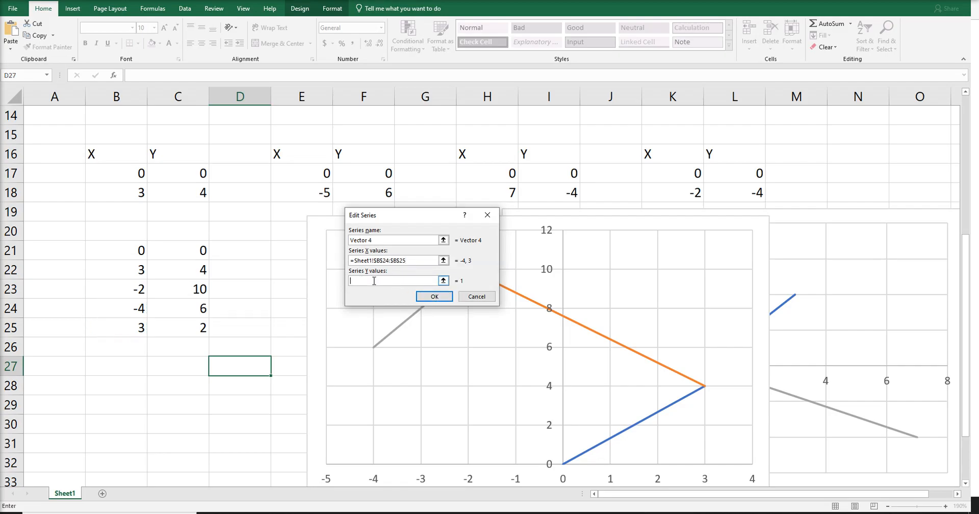
{"action": "left_click_drag", "start_coordinate": [204, 304], "coordinate": [201, 321]}
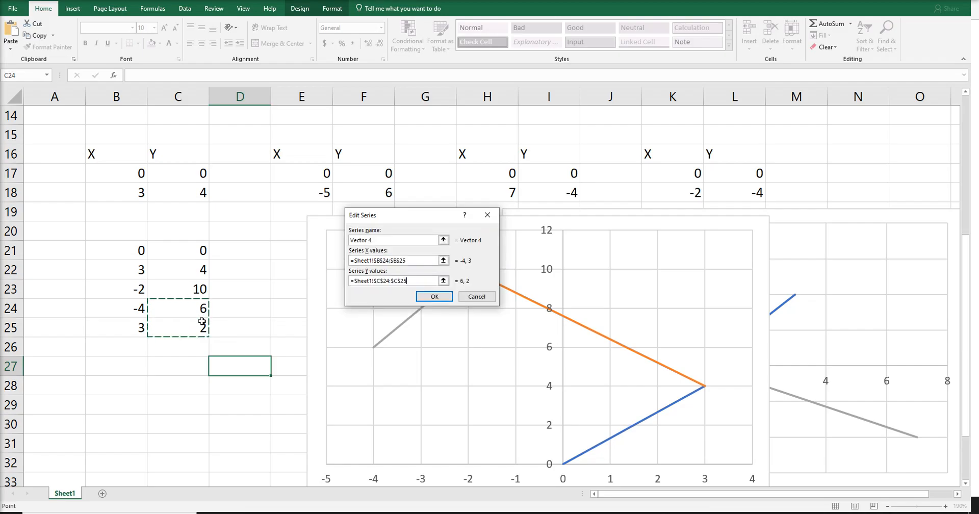
{"action": "left_click", "coordinate": [427, 300]}
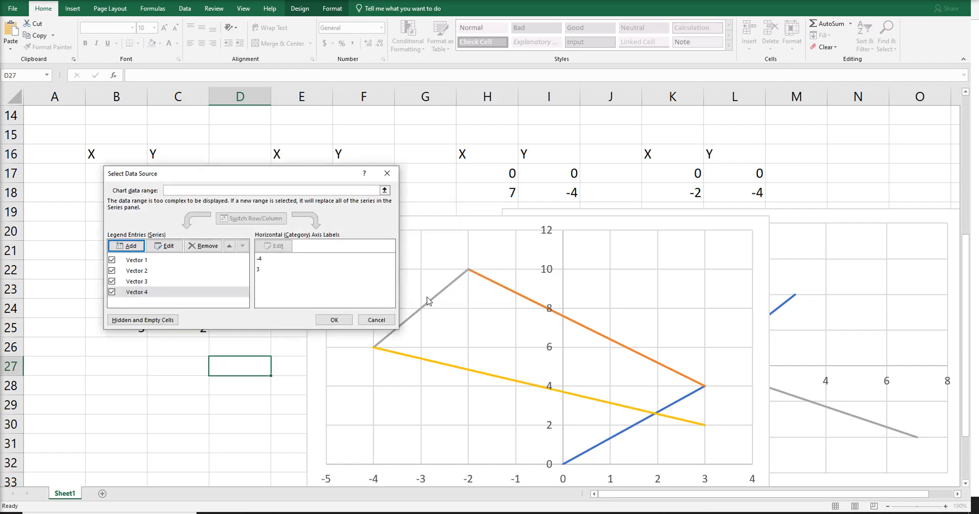
{"action": "left_click", "coordinate": [341, 320]}
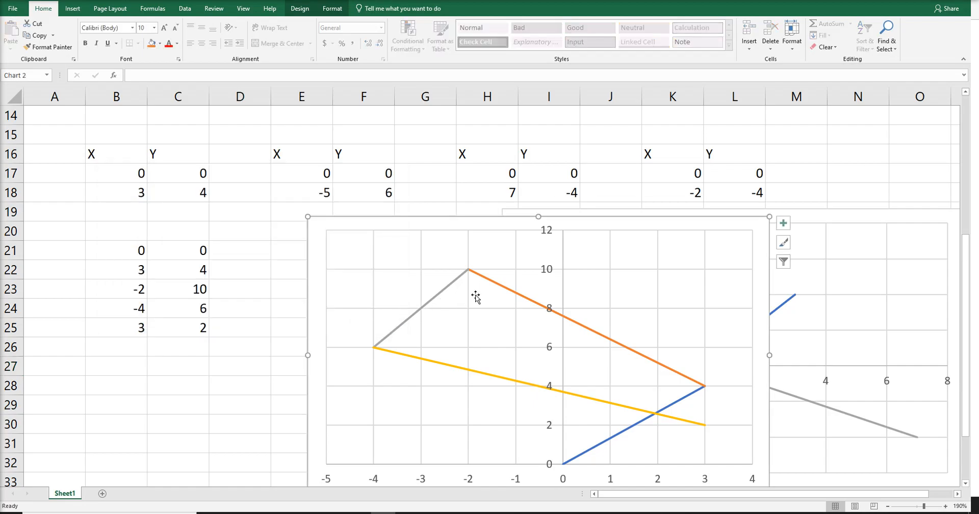
Add a closing point at the origin to the list with 0 in B26 and 0 in C26.
{"action": "scroll", "coordinate": [584, 317], "scroll_direction": "down", "scroll_amount": 2}
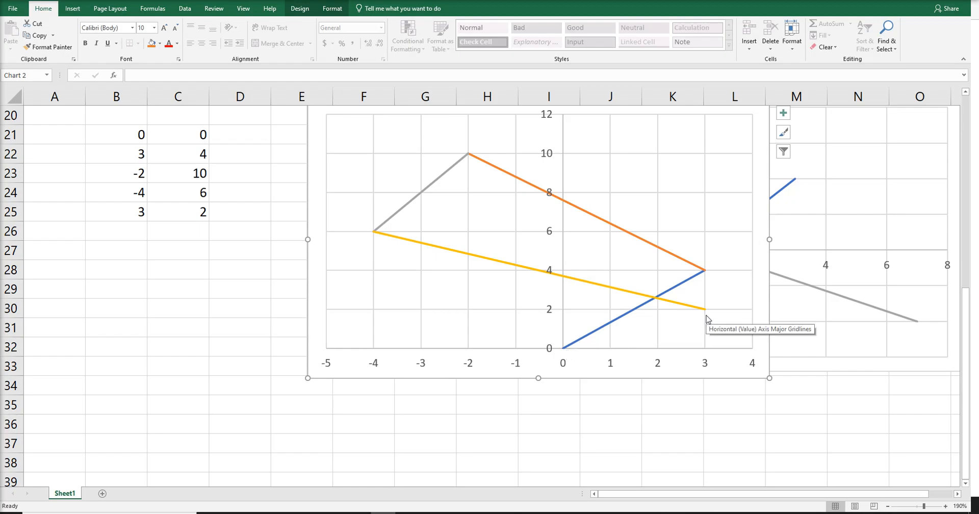
{"action": "left_click", "coordinate": [135, 235]}
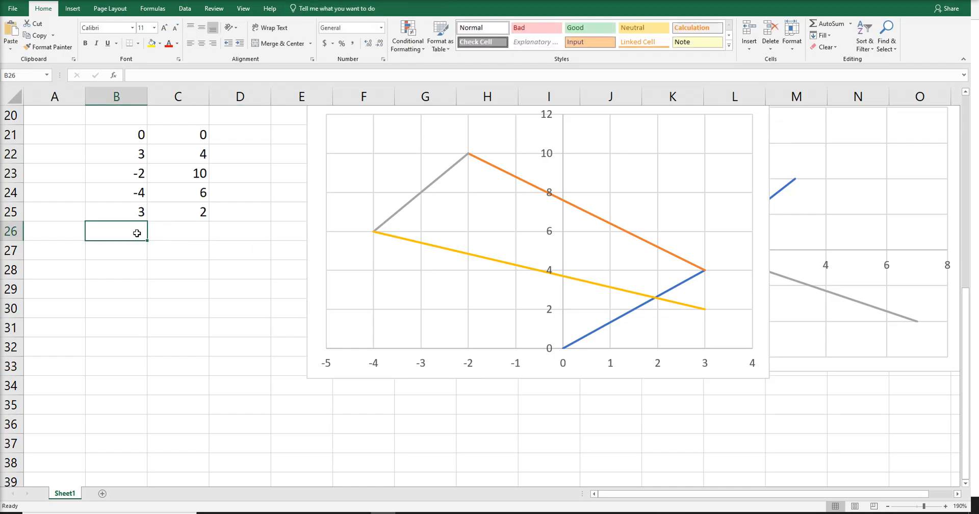
{"action": "type", "text": "0"}
{"action": "key", "text": "Tab"}
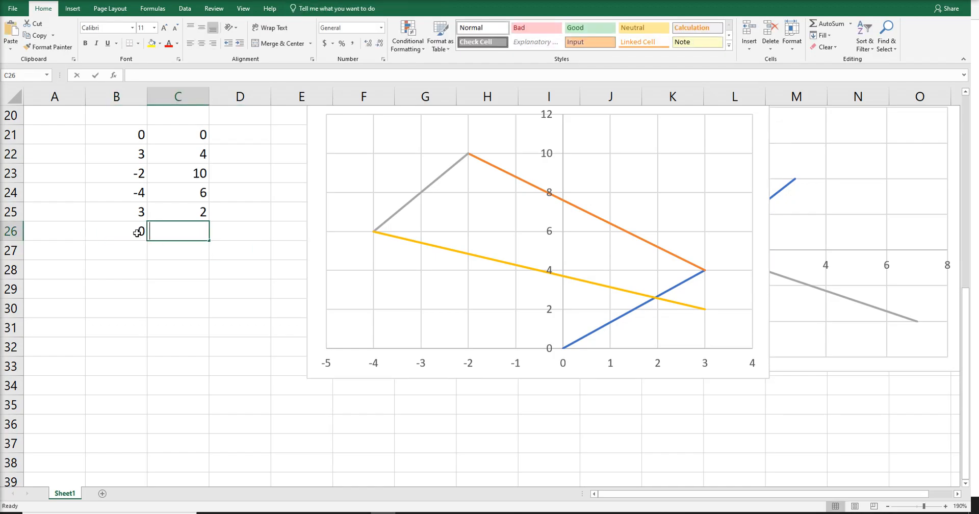
{"action": "type", "text": "0"}
{"action": "left_click", "coordinate": [141, 282]}
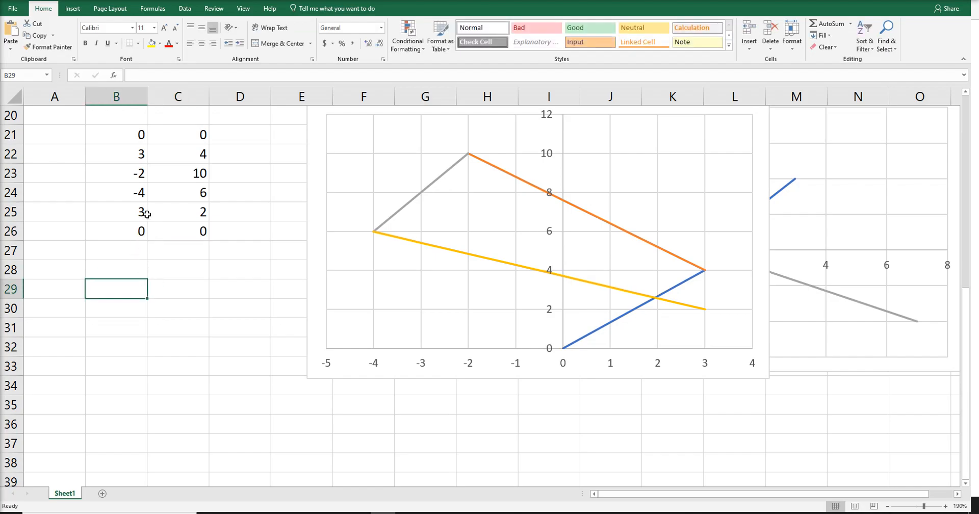
Add a series named Resultant to the connected chart with X values from B25:B26 and Y values from C25:C26, and accept the data source.
{"action": "right_click", "coordinate": [496, 273]}
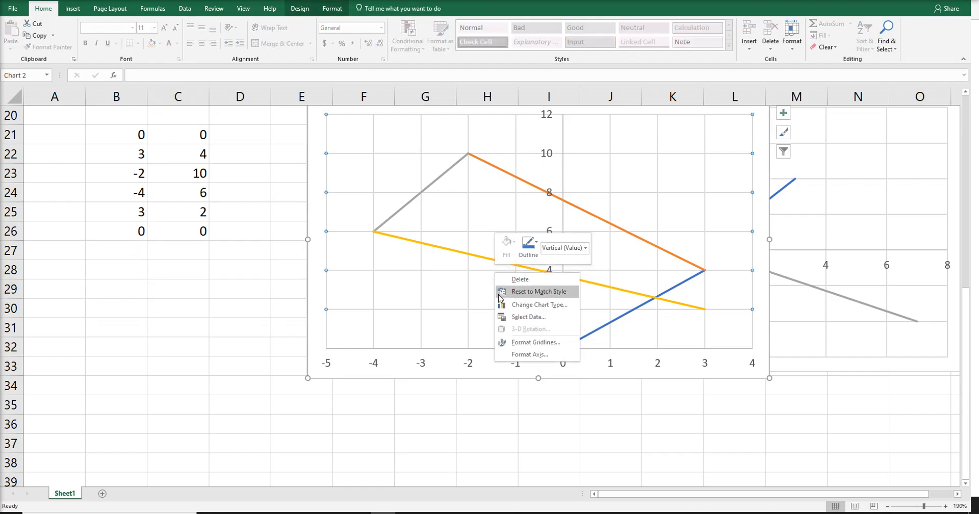
{"action": "left_click", "coordinate": [519, 317]}
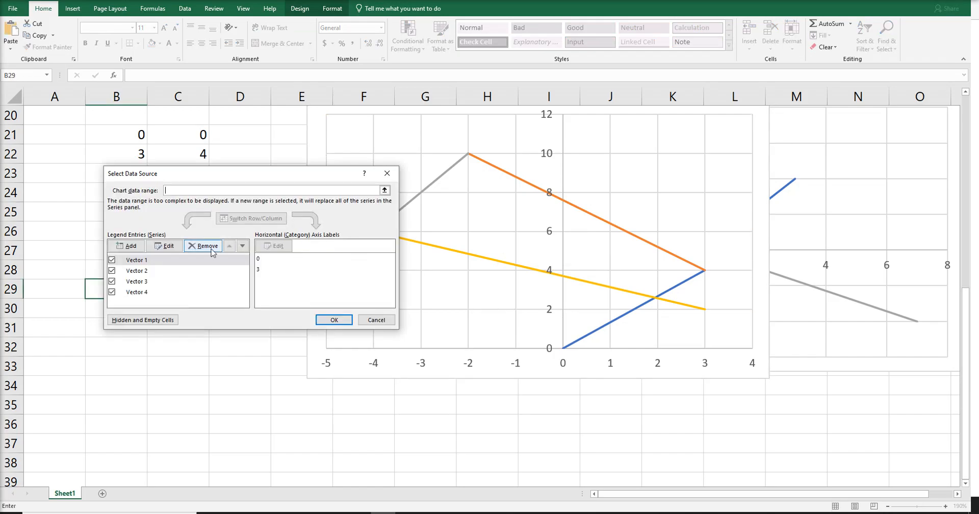
{"action": "left_click", "coordinate": [129, 246]}
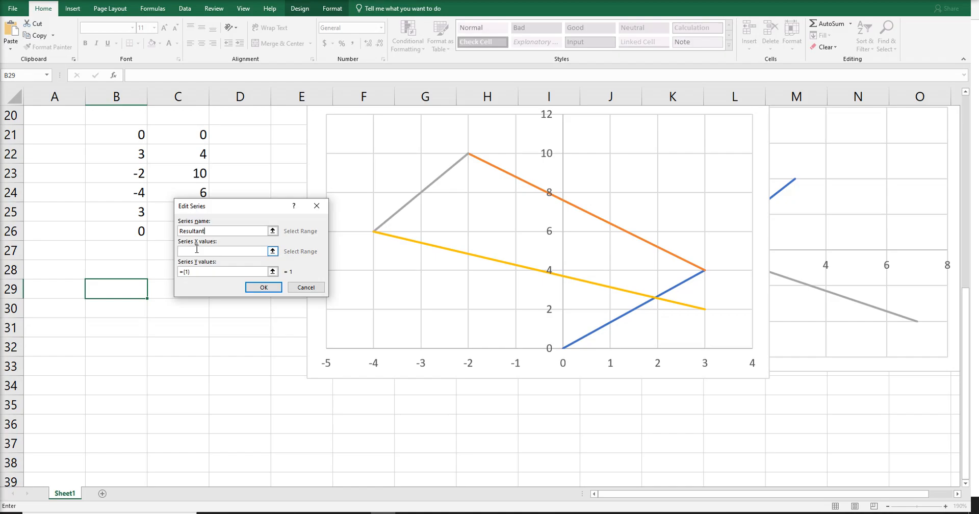
{"action": "left_click", "coordinate": [193, 250]}
{"action": "left_click_drag", "start_coordinate": [139, 210], "coordinate": [140, 226]}
{"action": "left_click", "coordinate": [214, 270]}
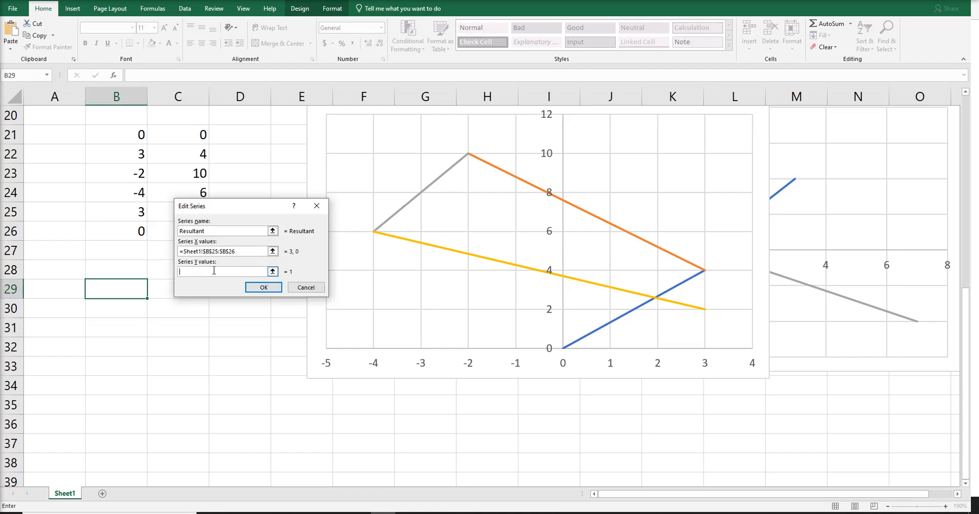
{"action": "left_click_drag", "start_coordinate": [231, 205], "coordinate": [217, 274]}
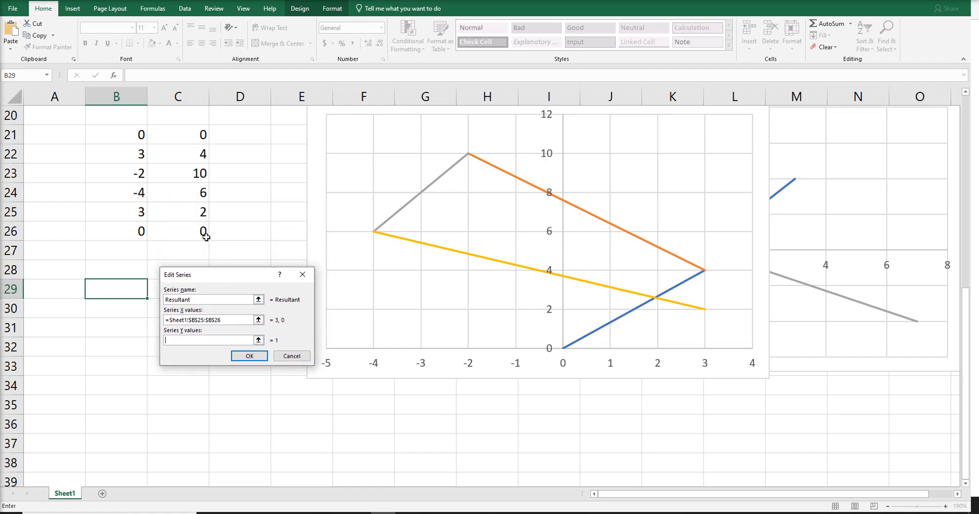
{"action": "left_click_drag", "start_coordinate": [201, 211], "coordinate": [198, 232]}
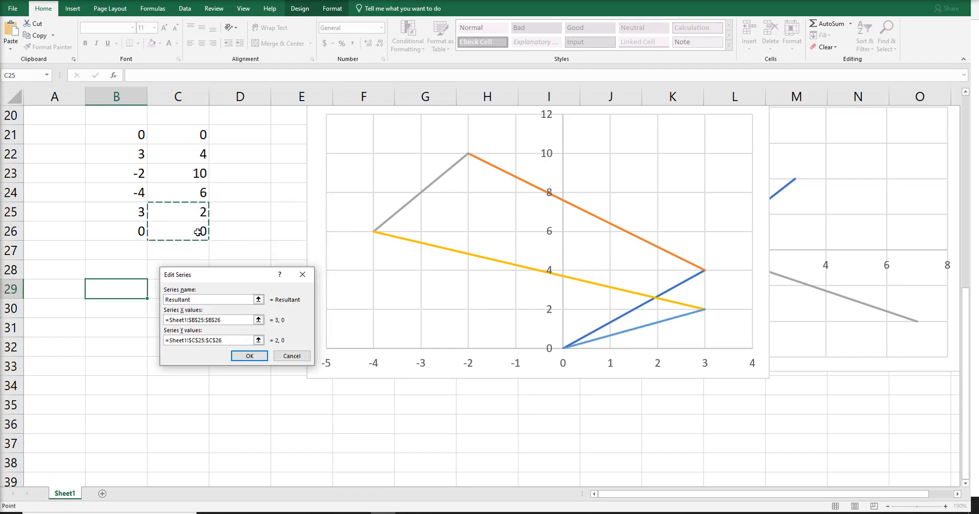
{"action": "left_click", "coordinate": [250, 355]}
{"action": "left_click", "coordinate": [333, 320]}
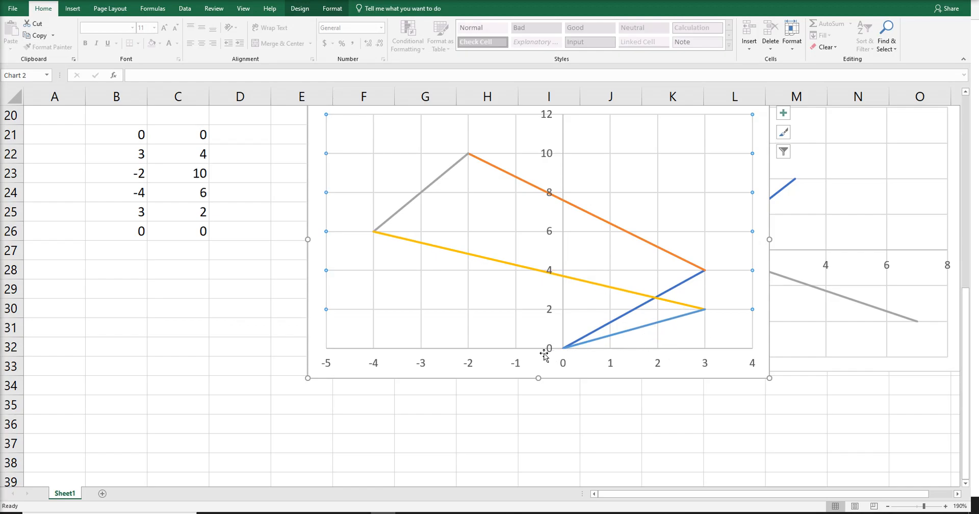
Move the head-to-tail chart over columns B to H so it sits beside the chart of four vectors from the origin.
{"action": "scroll", "coordinate": [535, 331], "scroll_direction": "down", "scroll_amount": 3}
{"action": "scroll", "coordinate": [535, 333], "scroll_direction": "up", "scroll_amount": 4}
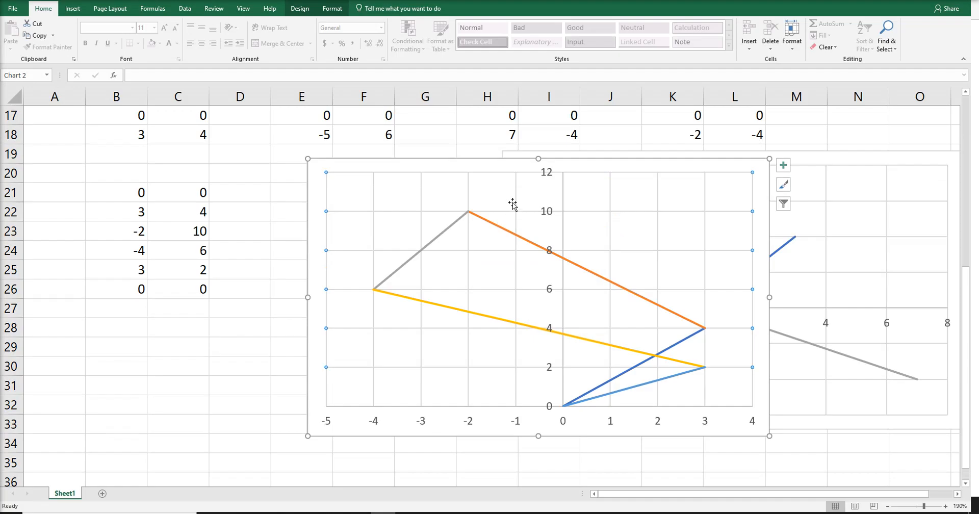
{"action": "right_click", "coordinate": [756, 254]}
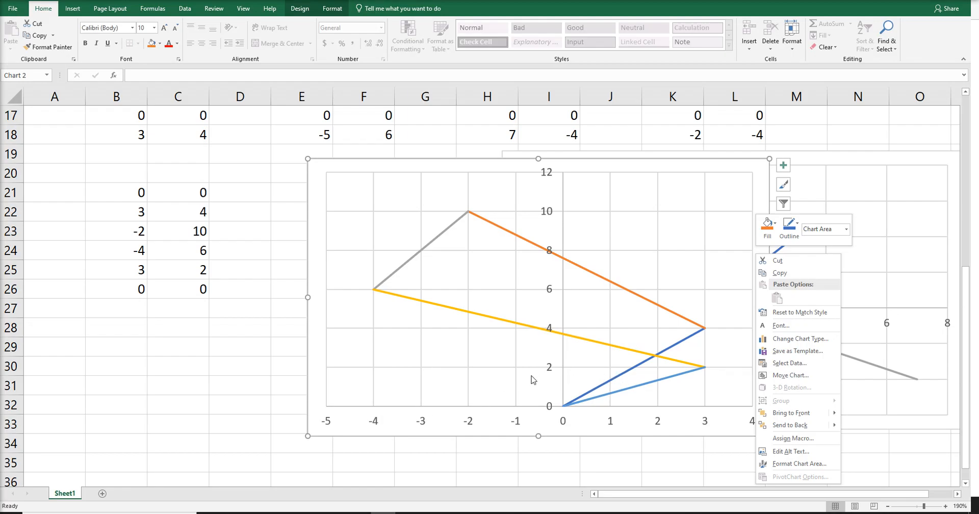
{"action": "left_click", "coordinate": [529, 475]}
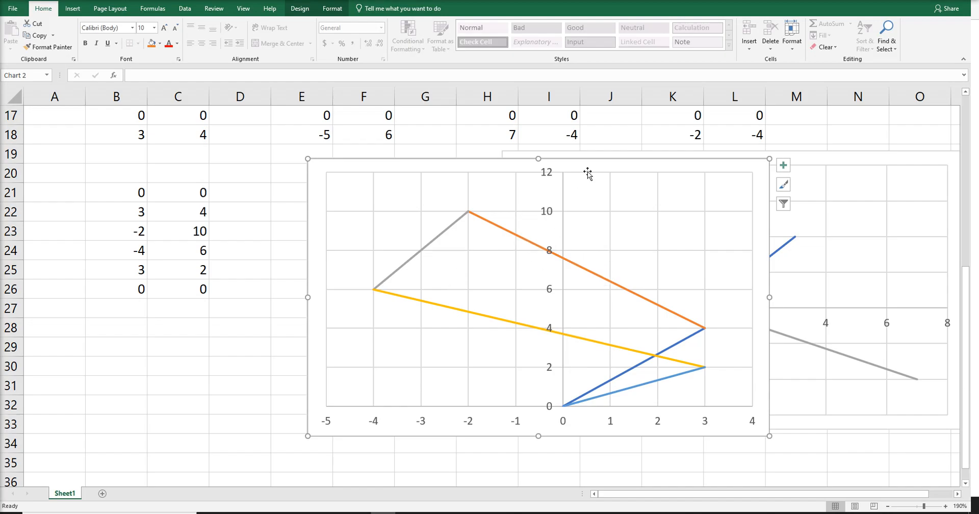
{"action": "mouse_move", "coordinate": [588, 170]}
{"action": "left_mouse_down"}
{"action": "mouse_move", "coordinate": [474, 186]}
{"action": "mouse_move", "coordinate": [380, 176]}
{"action": "mouse_move", "coordinate": [326, 157]}
{"action": "mouse_move", "coordinate": [335, 164]}
{"action": "left_mouse_up"}
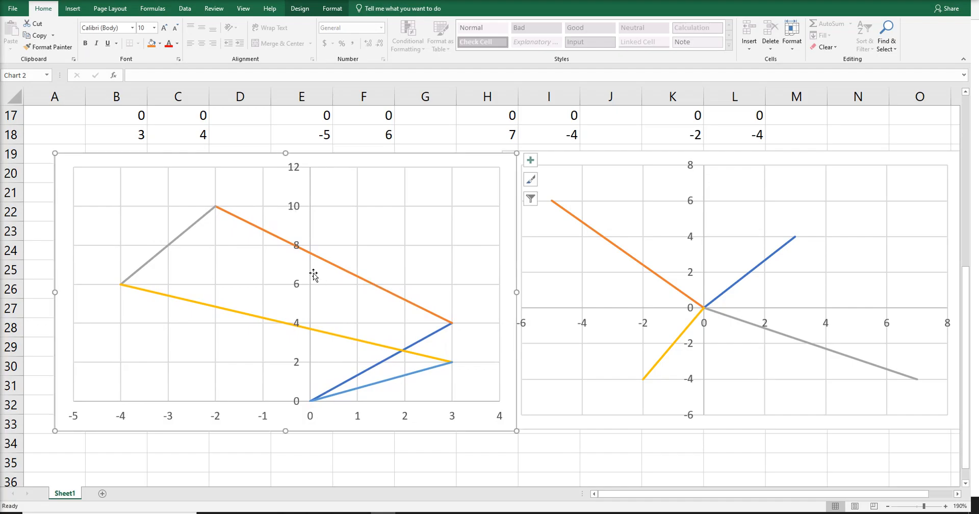